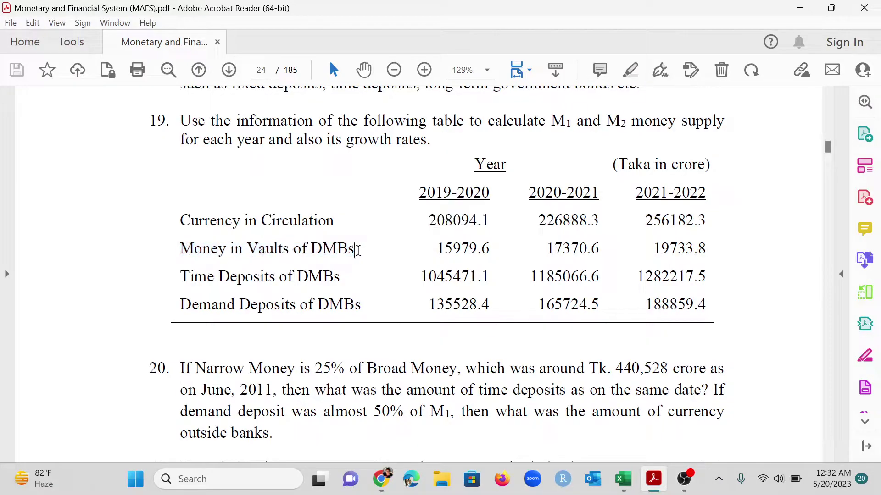
- Examine question 19's table, highlighting Currency in Circulation and Demand Deposits of DMBs, and the full range of four components
left_click(195, 252)
left_click_drag(183, 221, 303, 234)
left_click(291, 225)
left_click_drag(180, 305, 357, 307)
left_click_drag(182, 222, 337, 222)
left_click_drag(171, 305, 351, 312)
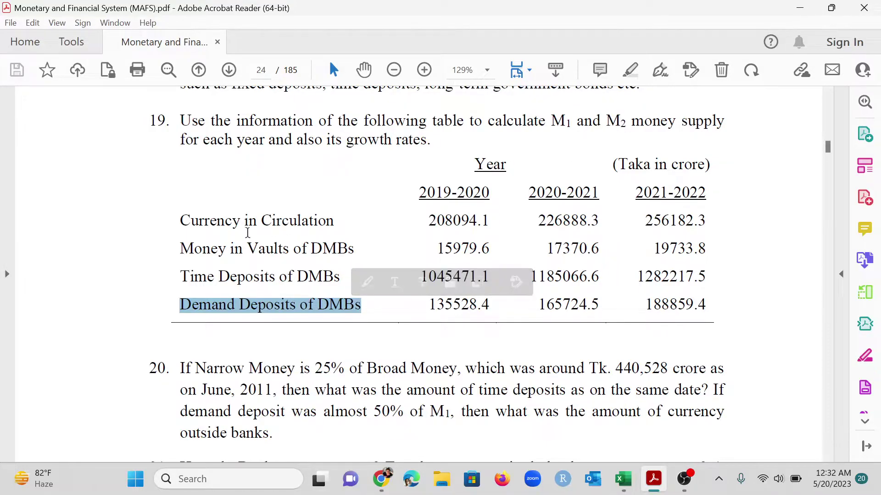
left_click_drag(182, 221, 383, 318)
left_click(371, 331)
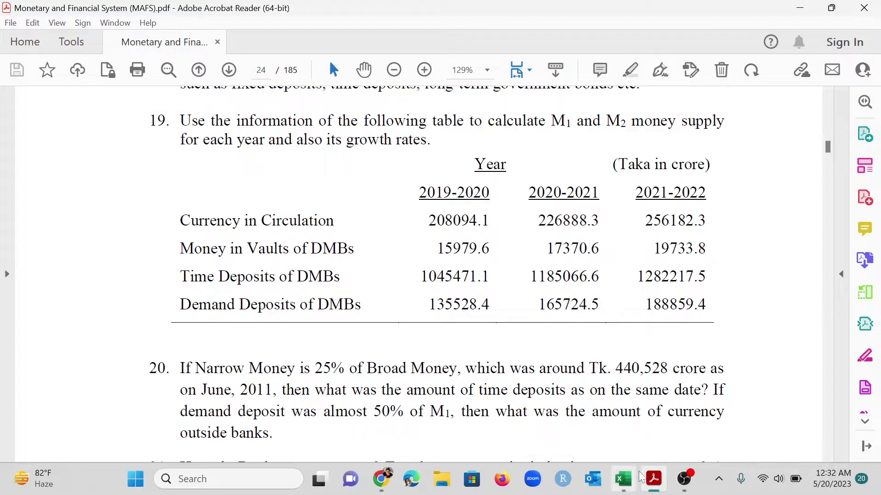
- Switch to the maths workbook in Excel, label A10 as M1 and calculate 2019-2020 M1 in B10 with =B5+B8
mouse_move(629, 484)
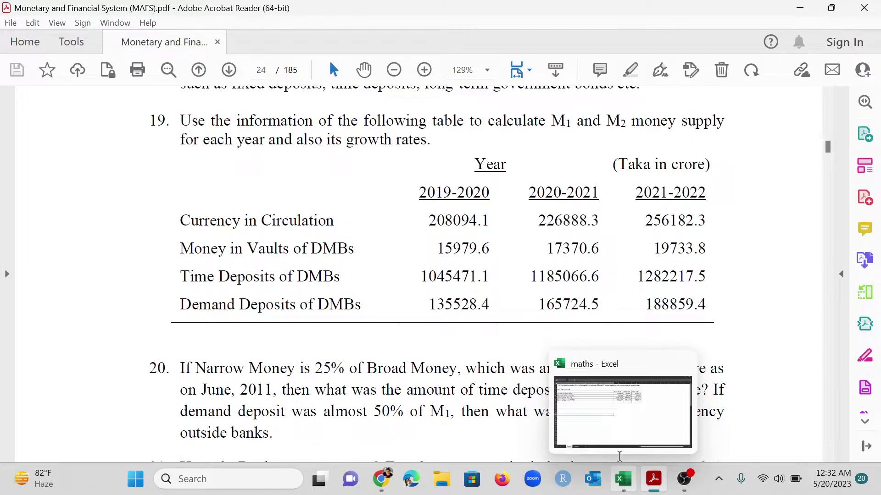
left_click(614, 424)
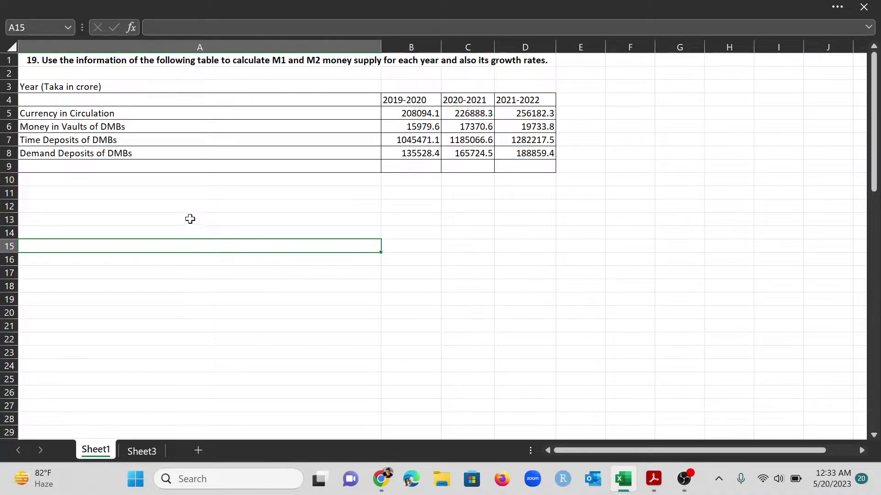
left_click(103, 179)
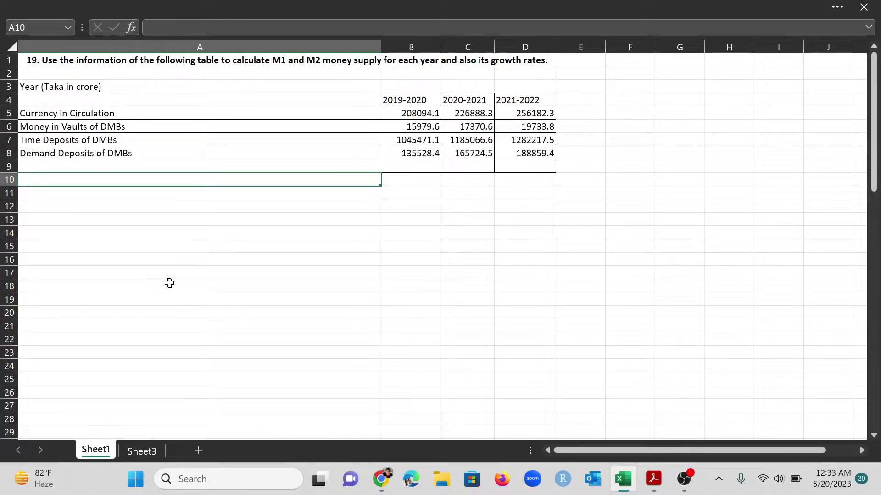
type("M1")
key("Tab")
type("=")
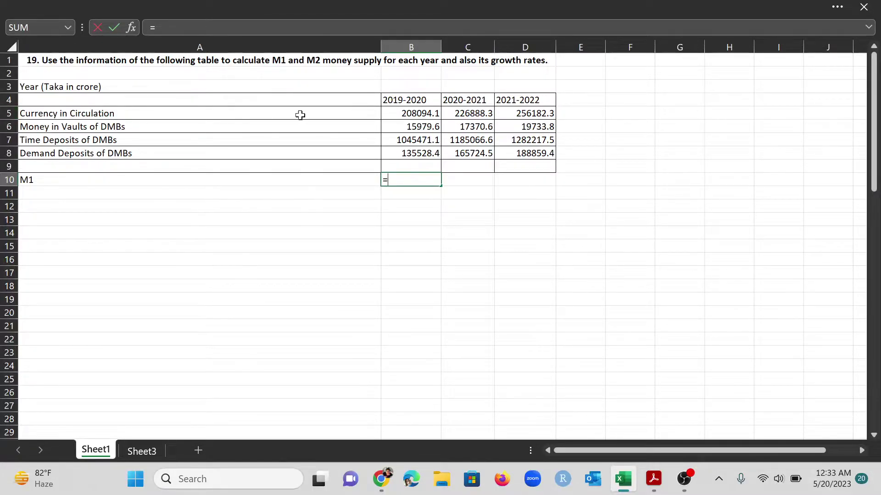
left_click(402, 113)
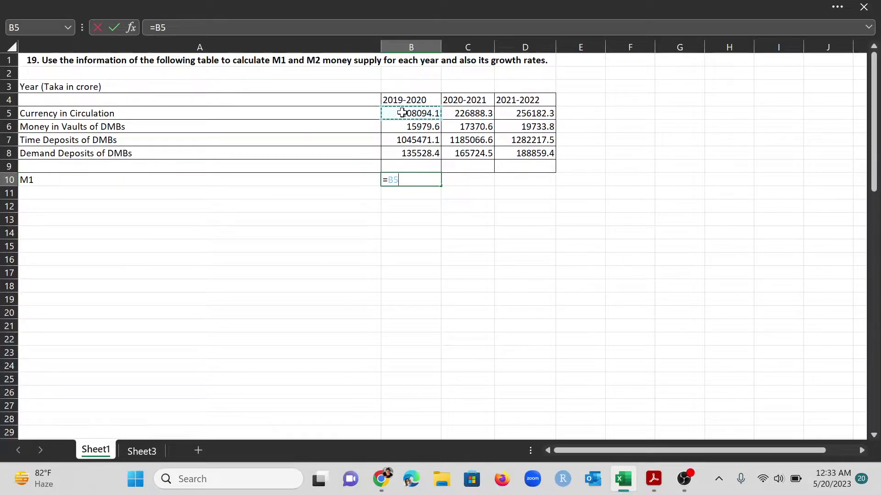
type("+")
left_click(417, 155)
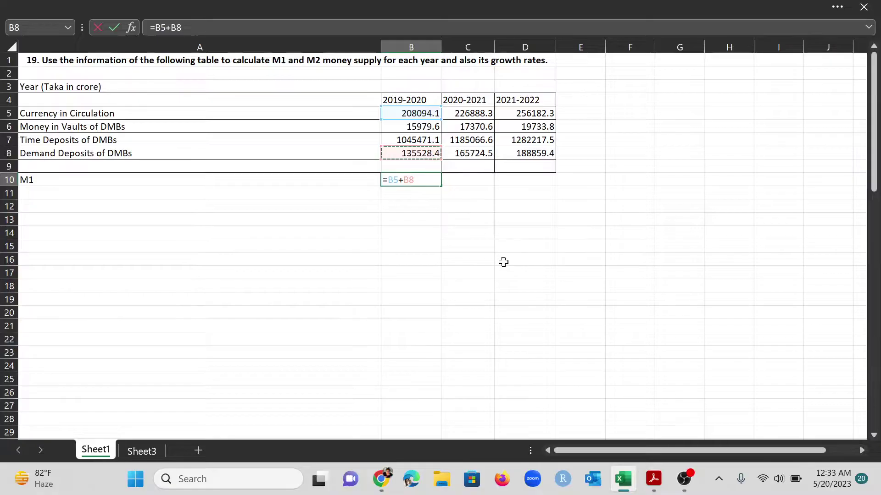
key("Return")
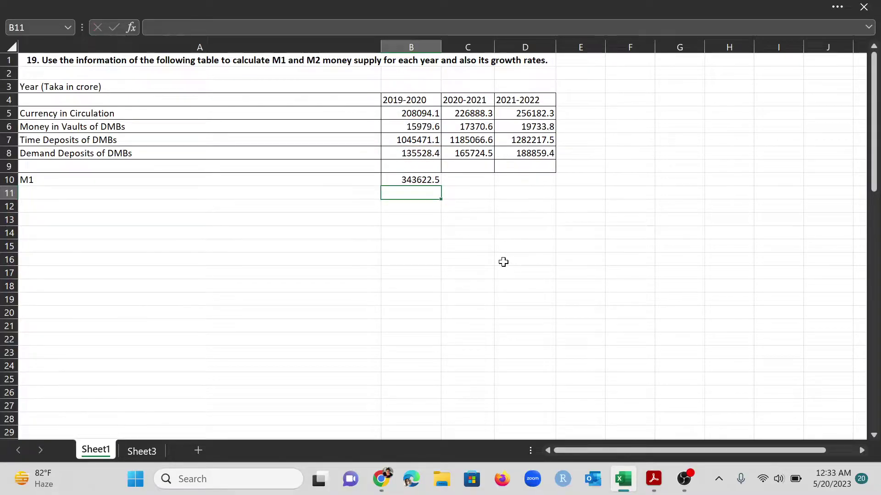
- Copy the M1 formula from B10 across to the 2020-2021 and 2021-2022 columns
left_click(429, 179)
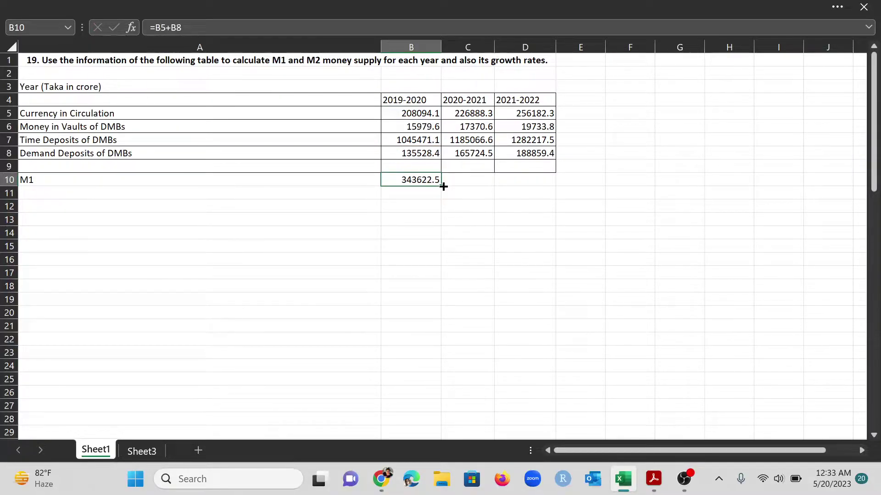
left_click_drag(443, 187, 536, 184)
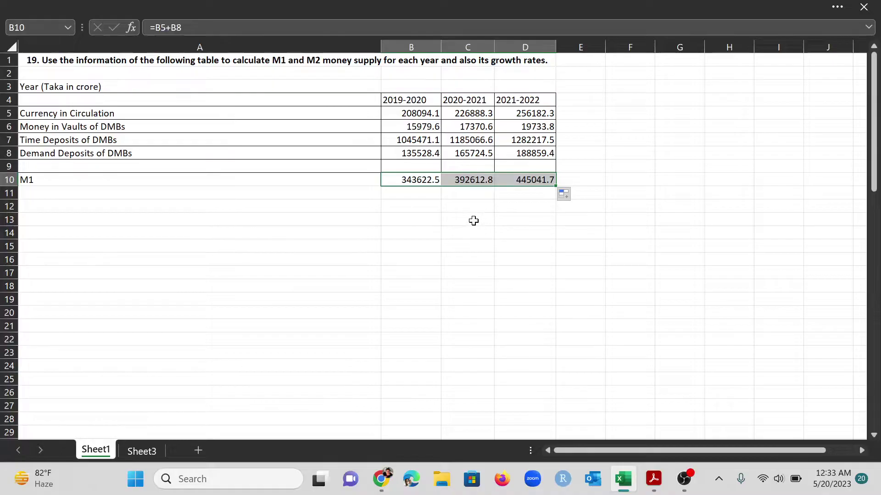
left_click(401, 219)
- Label A11 as M2 and calculate 2019-2020 M2 in B11 with =SUM(B5:B8)
left_click(50, 192)
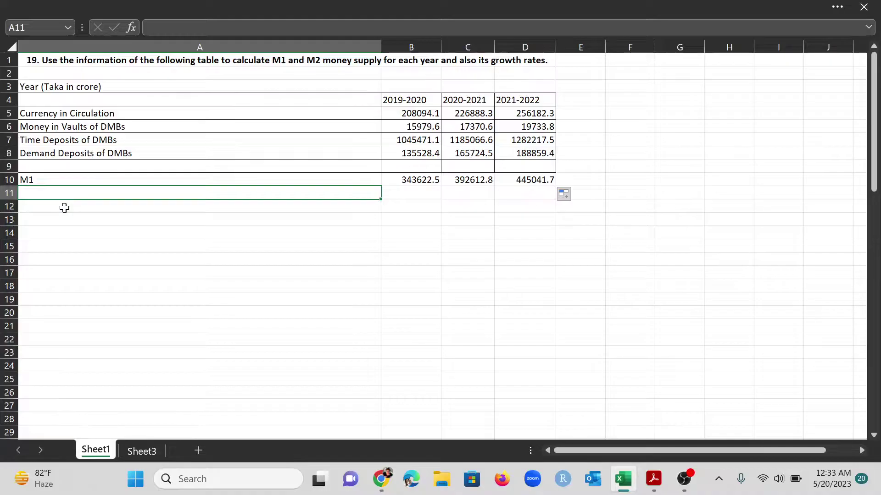
type("M1")
type("2")
key("Tab")
type("=")
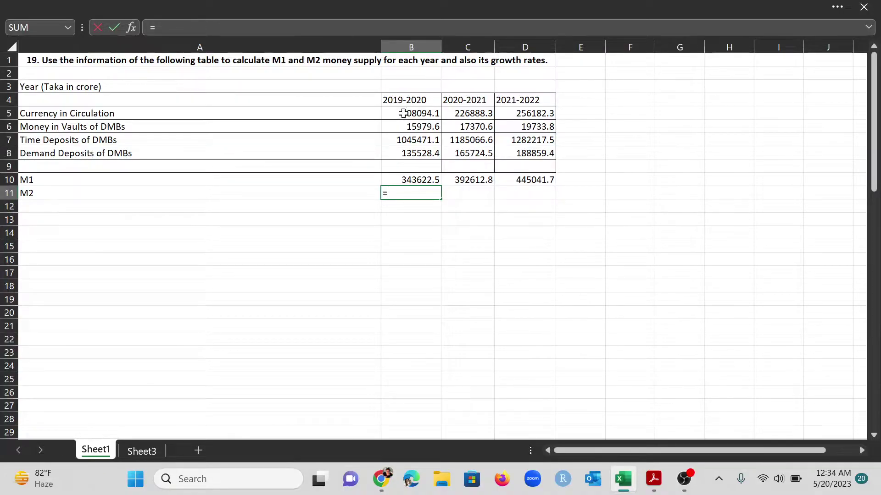
type("SUM(")
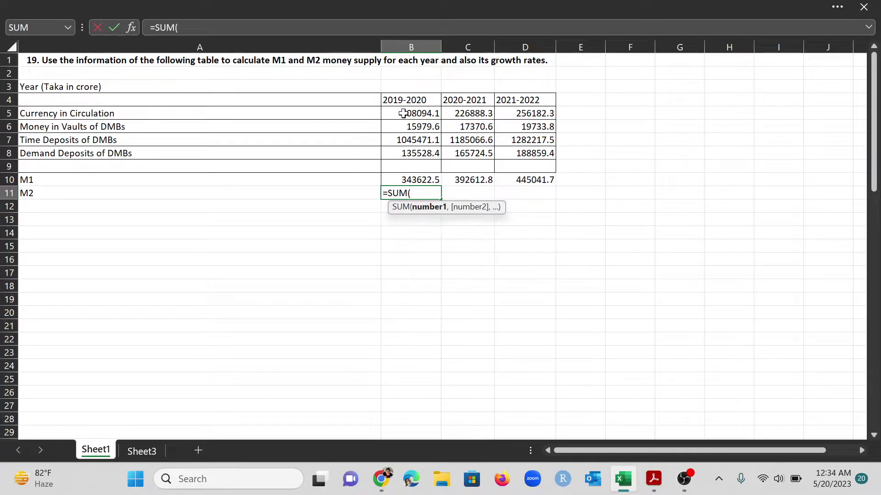
left_click(402, 113)
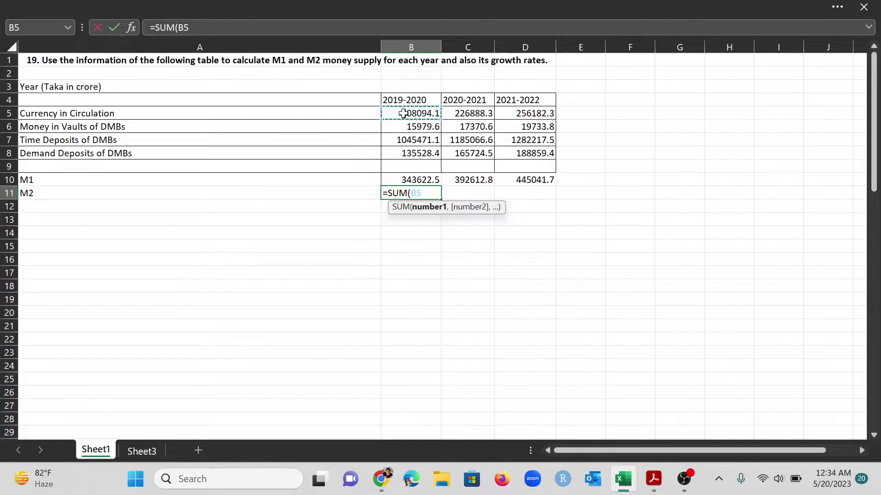
left_click(420, 154, "shift")
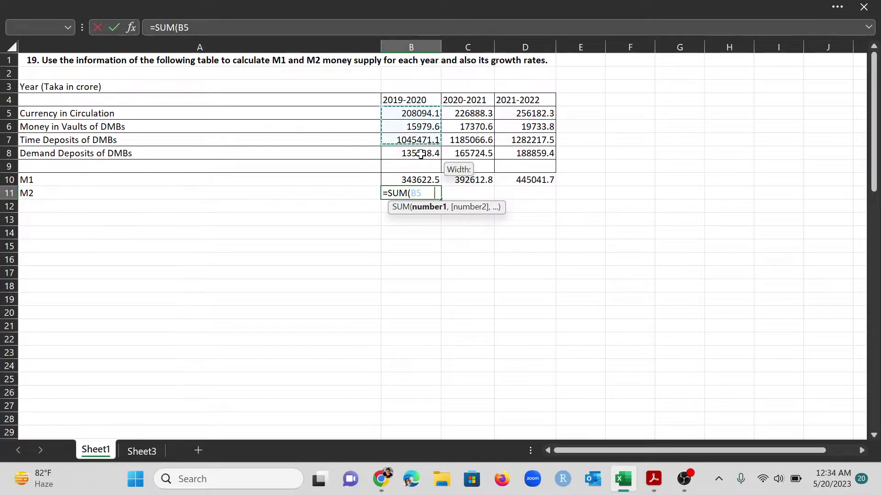
type(")")
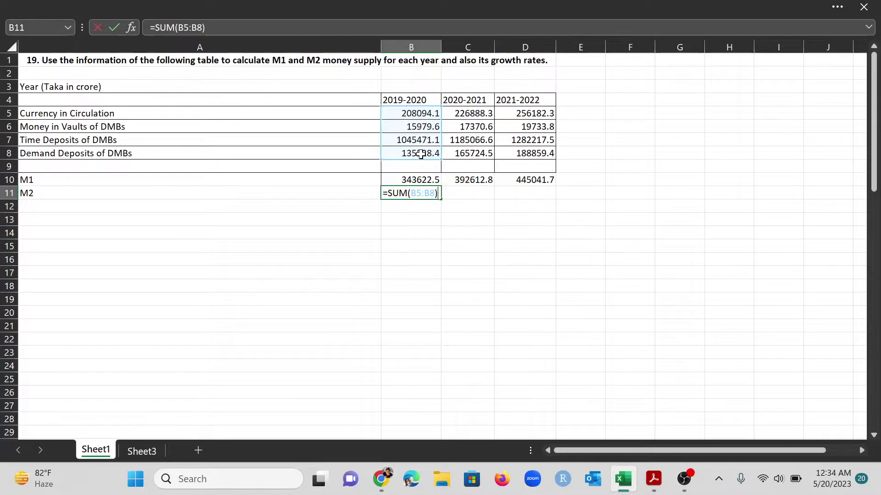
key("Return")
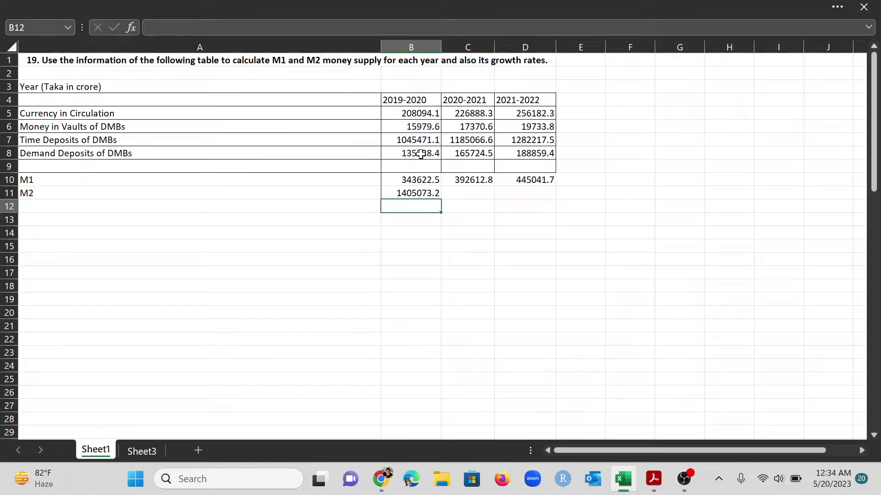
- Fill the M2 formula from B11 across through D11 for the remaining two years
left_click(425, 193)
left_click_drag(441, 200, 531, 203)
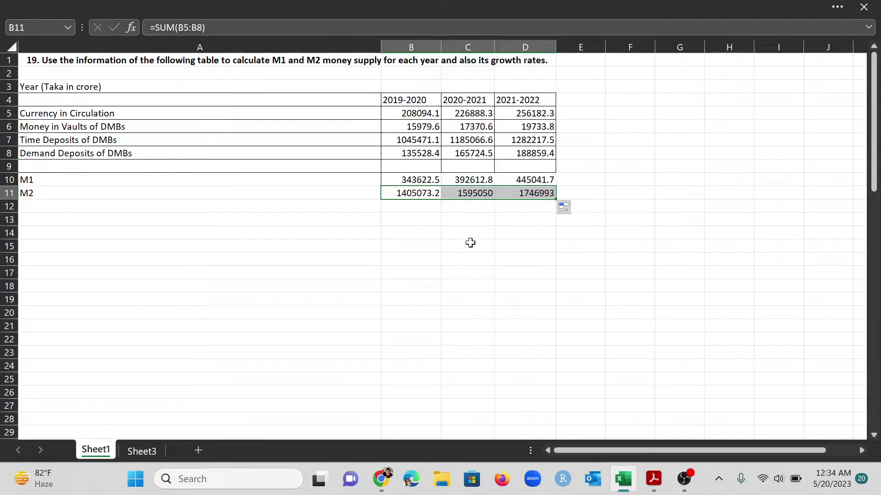
left_click(419, 256)
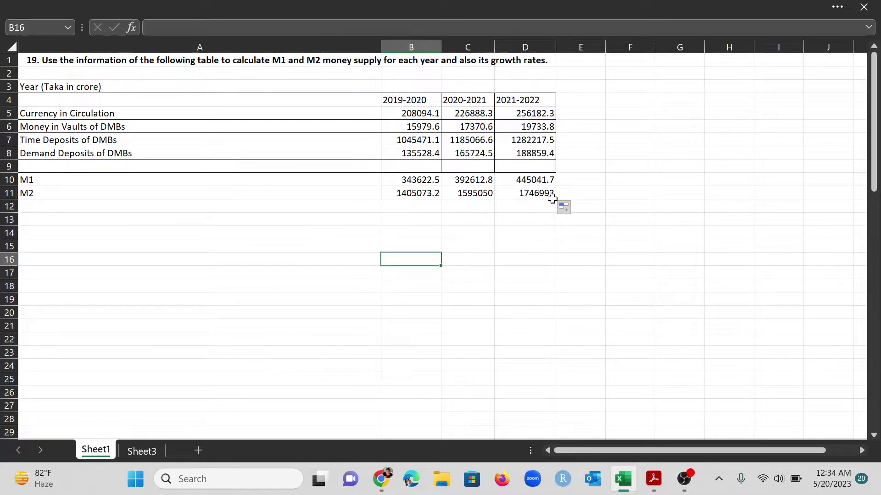
left_click(67, 222)
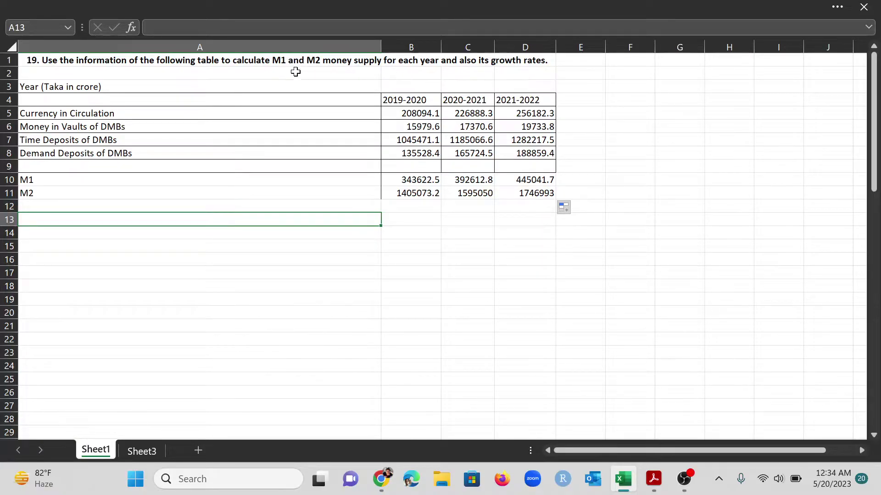
left_click(416, 181)
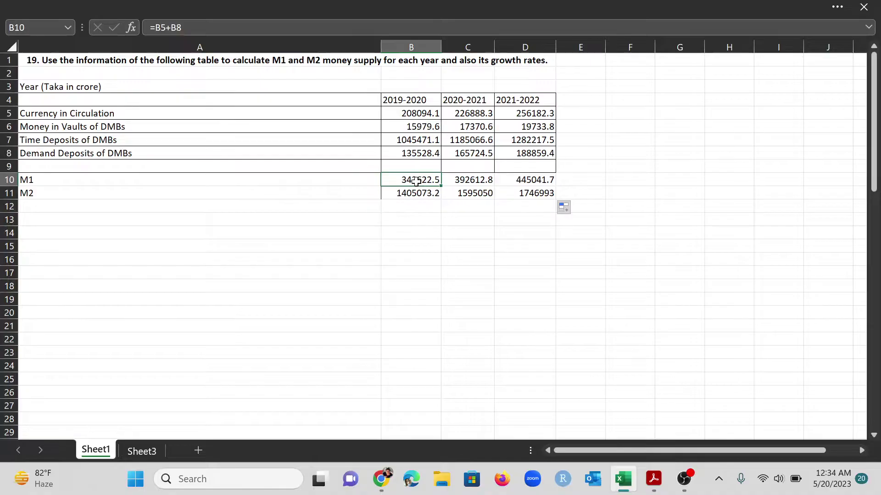
left_click(532, 179)
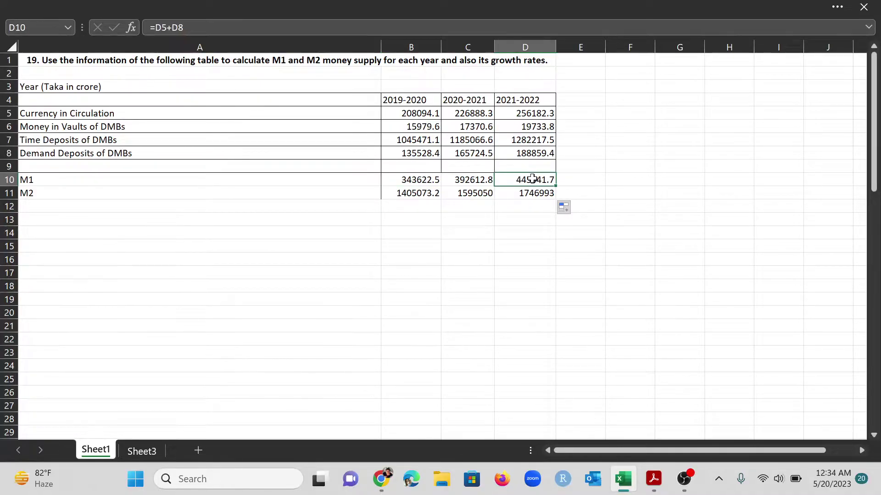
left_click(406, 181)
left_click(525, 180)
- Label A15 as M1 GROWTH RATE and calculate the M1 change from 2019-2020 to 2021-2022 in B15 with =D10-B10
left_click(316, 245)
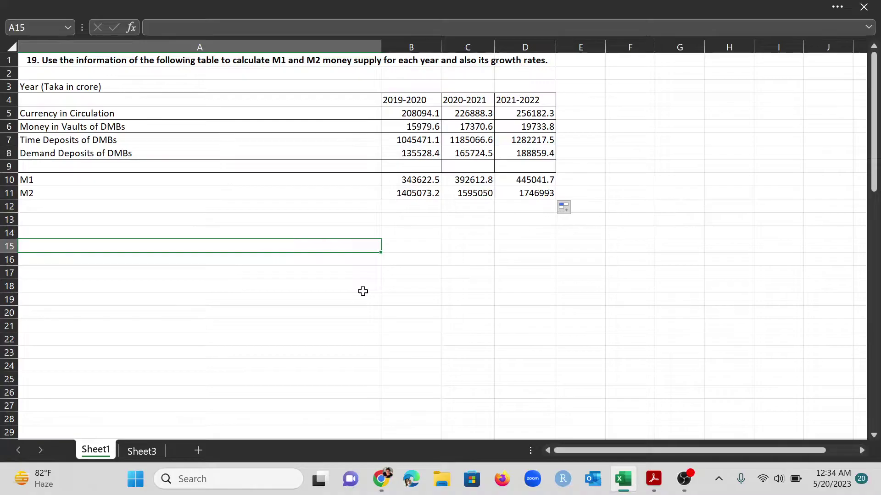
type("M1 G")
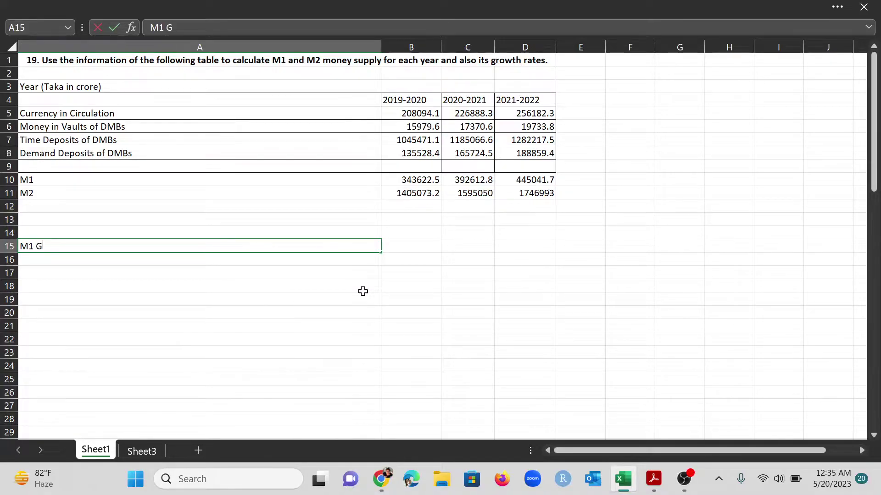
type("ROWTH RATE")
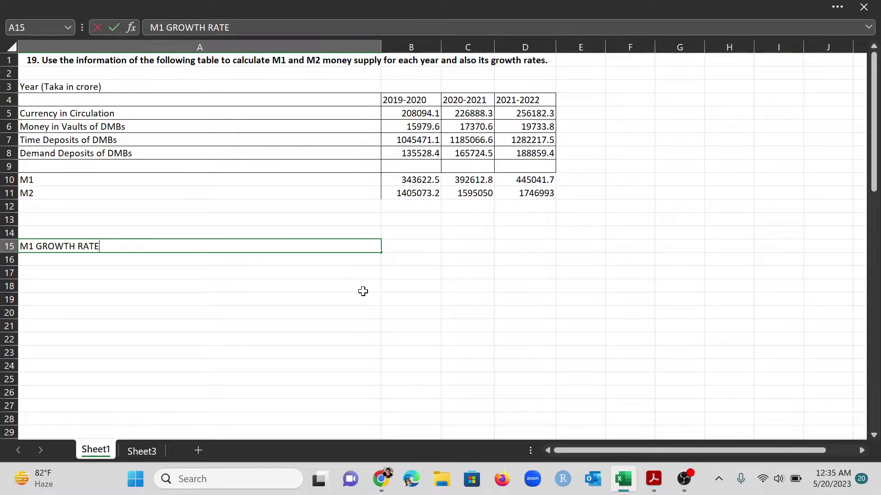
key("Tab")
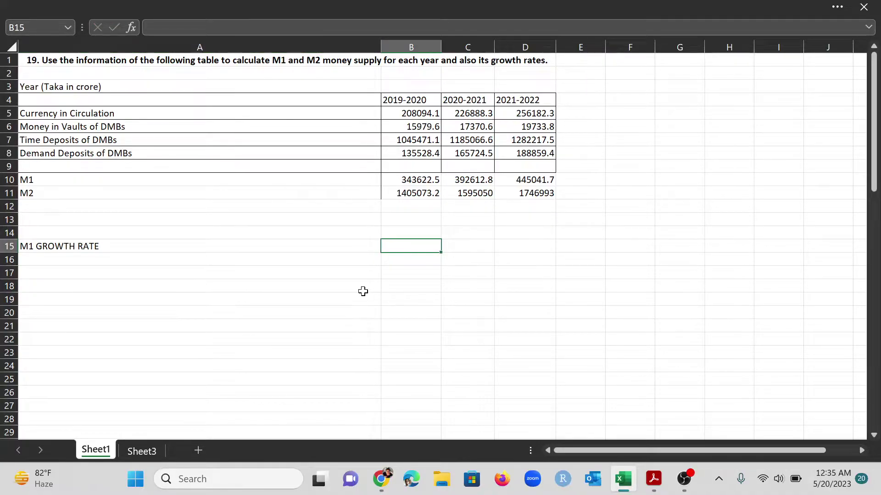
type("=")
left_click(528, 181)
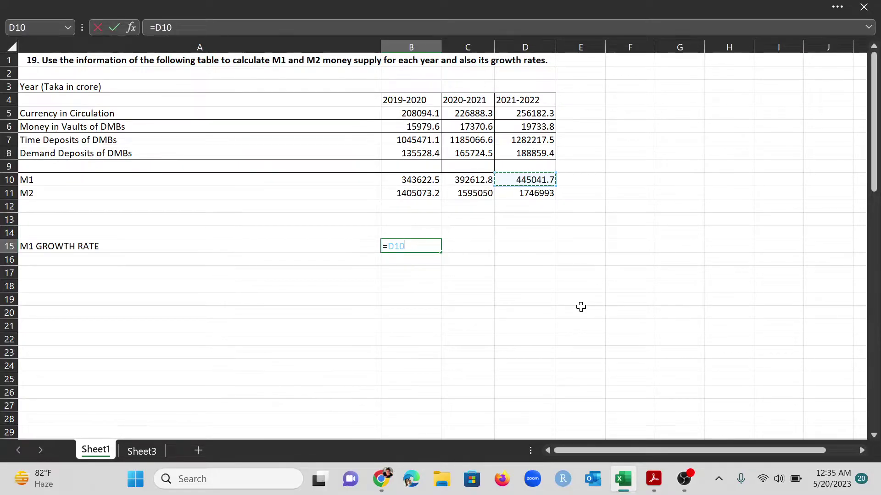
type("-")
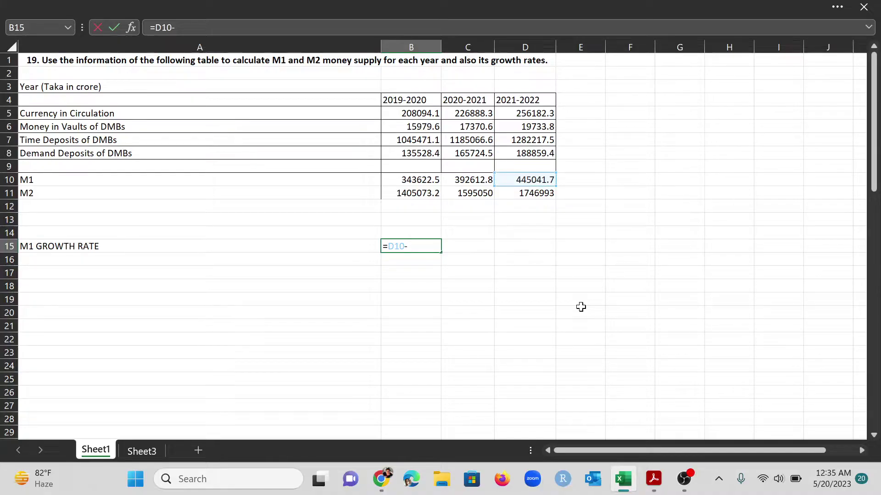
left_click(418, 181)
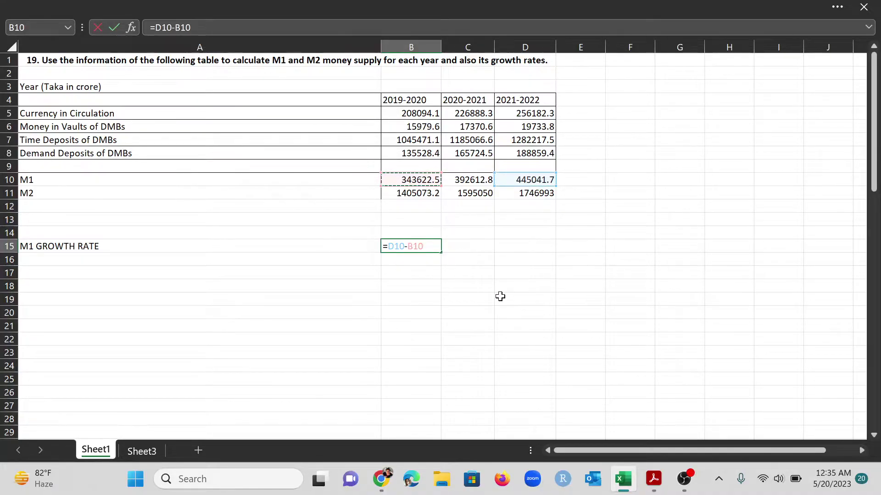
key("Return")
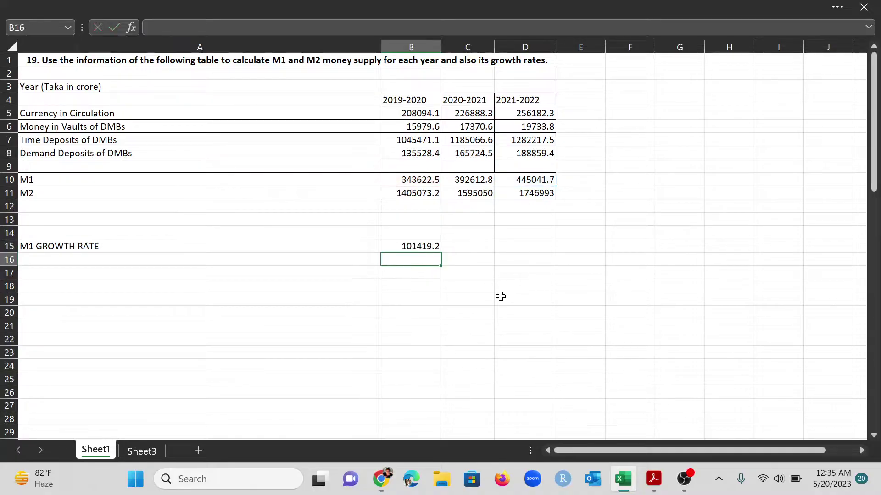
- Calculate the M1 growth rate in C15 by dividing the M1 change by 2019-2020 M1, using =B15/B10
left_click(401, 247)
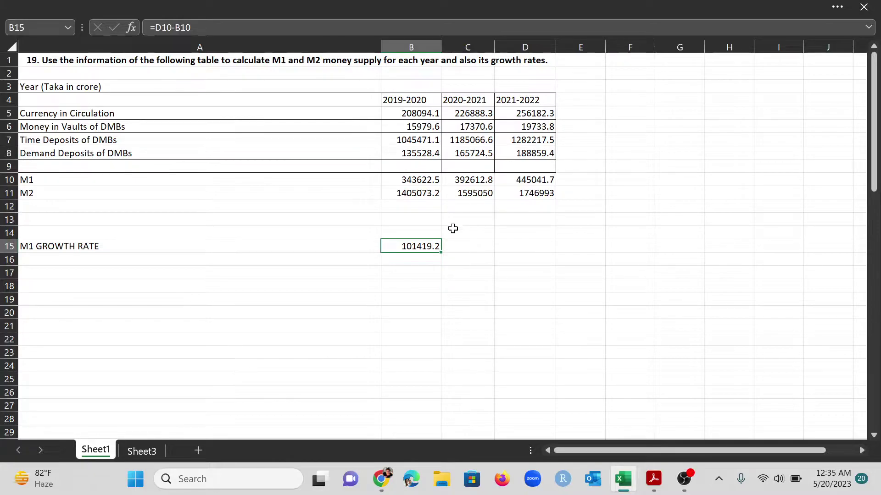
left_click(415, 180)
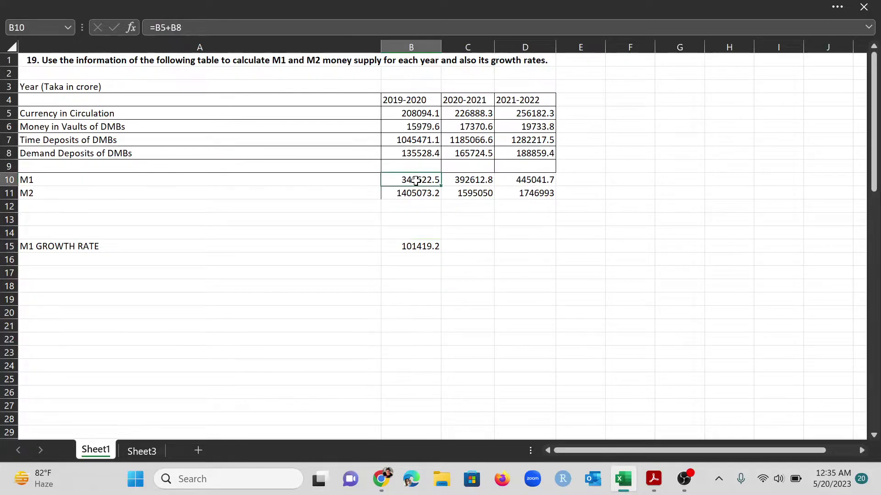
left_click(454, 245)
left_click(426, 181)
left_click(459, 250)
type("=")
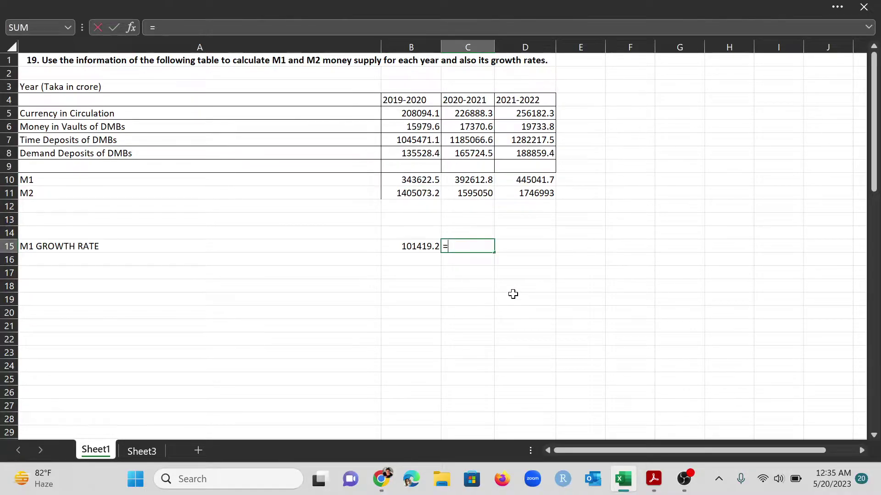
left_click(420, 246)
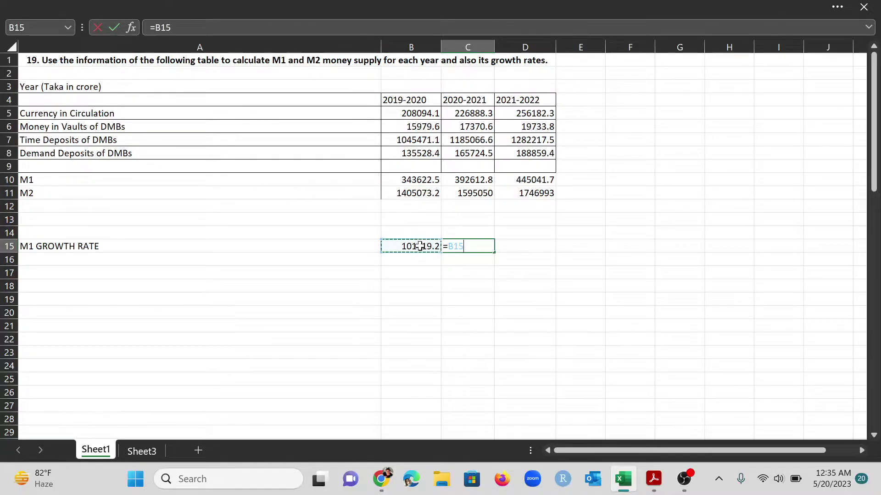
type("/")
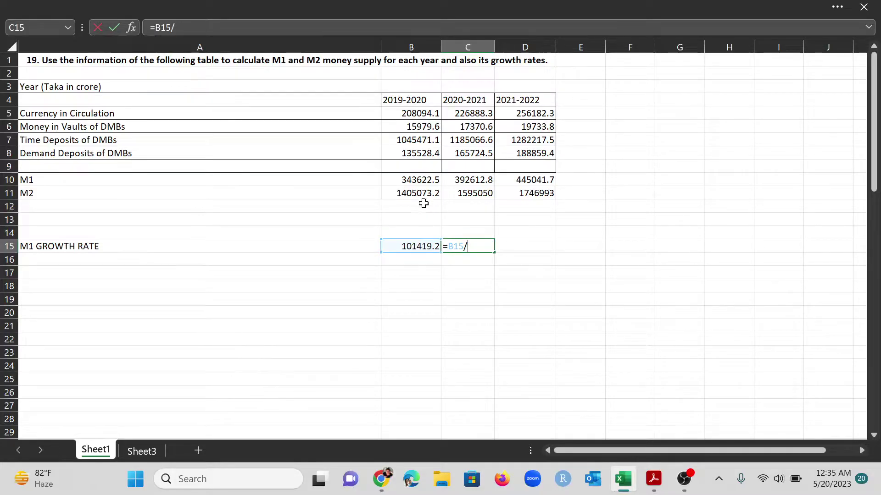
left_click(418, 180)
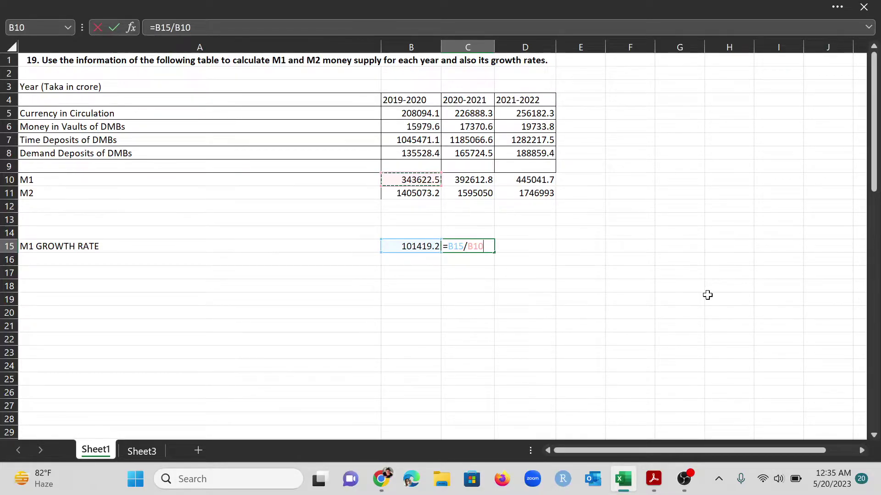
key("Return")
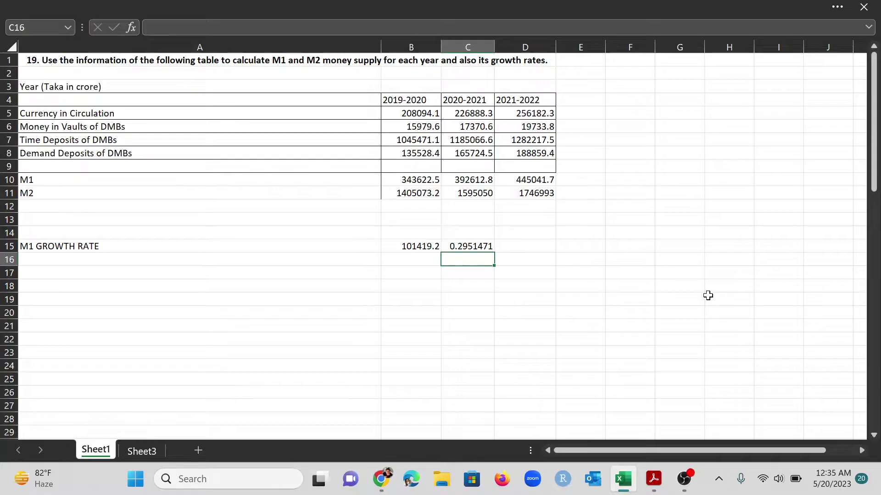
- Format the M1 growth rate in C15 as a percentage
left_click(458, 247)
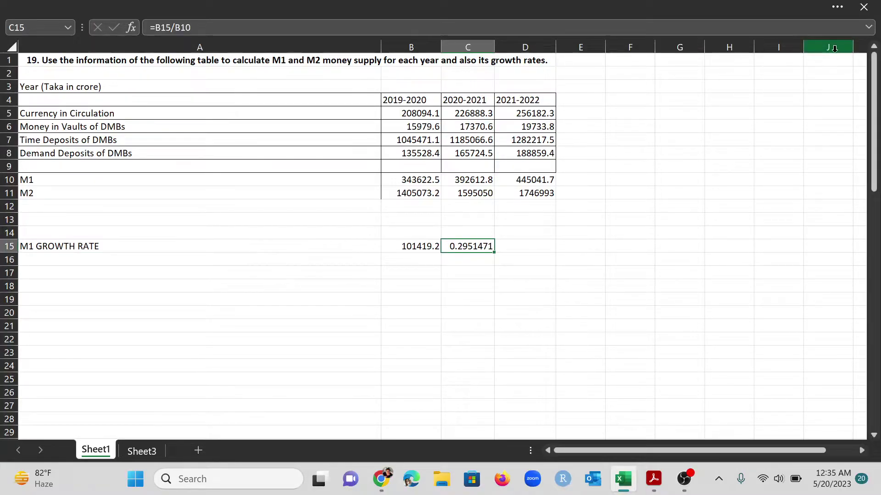
left_click(837, 8)
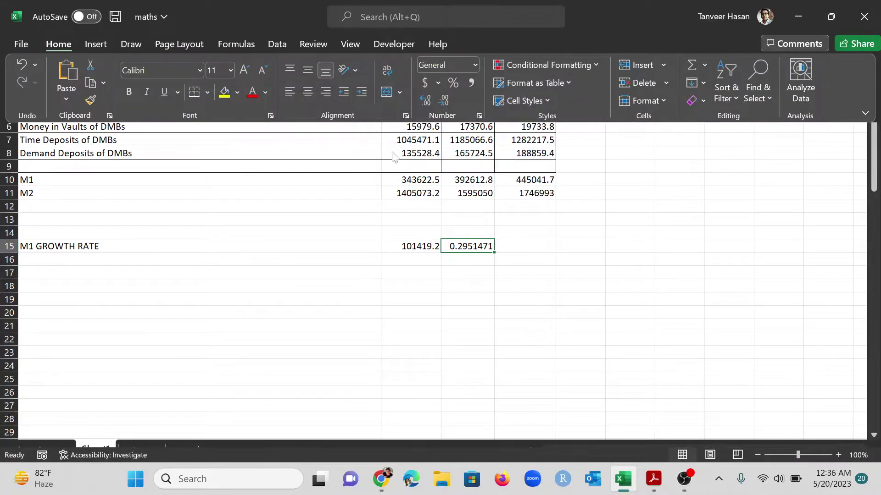
left_click(453, 83)
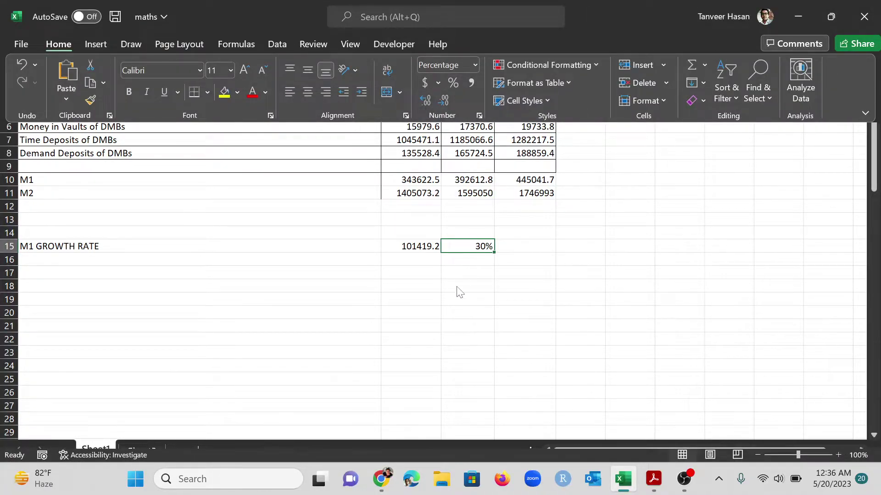
- Copy the M1 GROWTH RATE label from A15 down to A16 and change it to M2 GROWTH RATE
left_click(408, 260)
left_click(84, 260)
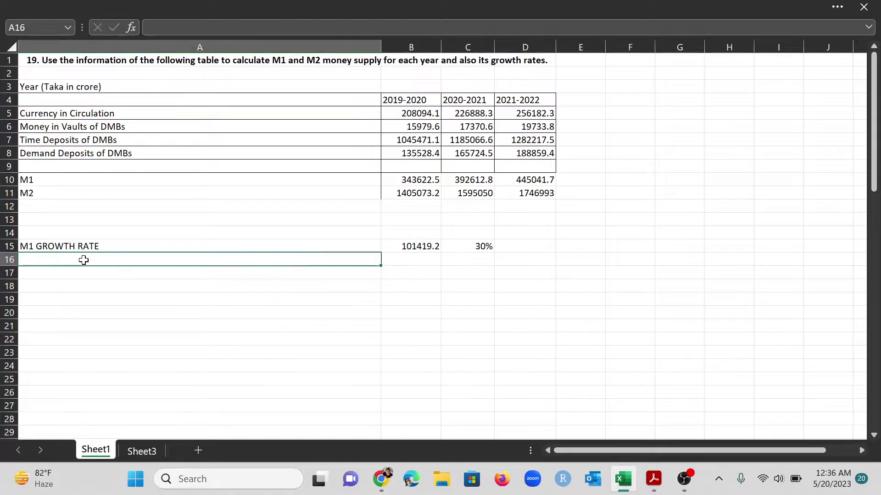
left_click(307, 246)
left_click_drag(377, 252, 379, 266)
left_click(39, 260)
double_click(40, 260)
key("BackSpace")
type("2 GROWTH RATE")
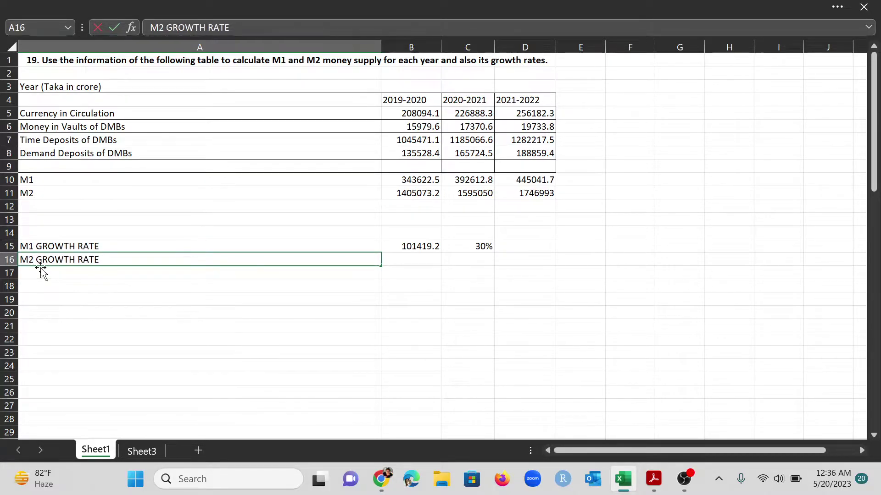
- Calculate the M2 change from 2019-2020 to 2021-2022 in B16 with =D11-B11
left_click(418, 259)
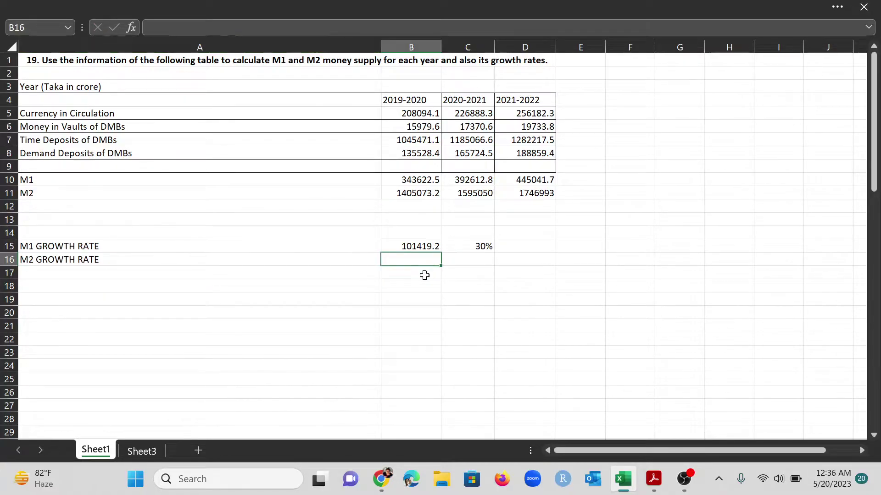
type("=")
left_click(540, 195)
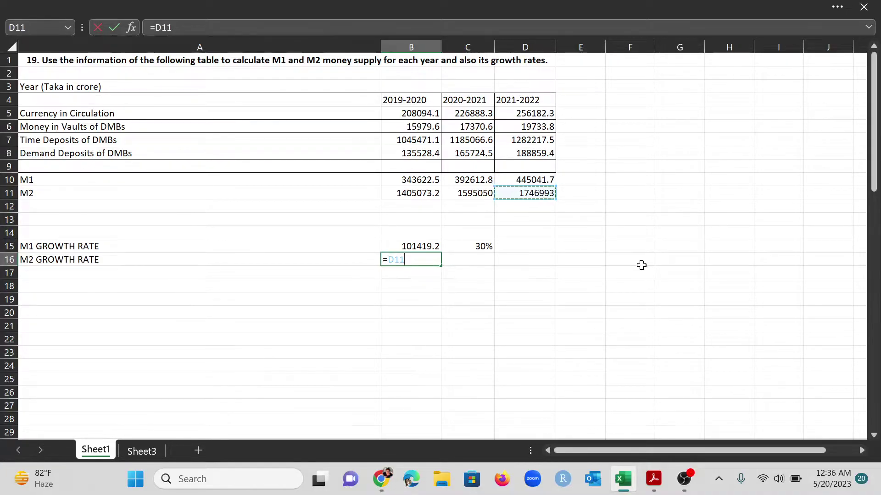
type("-")
left_click(434, 195)
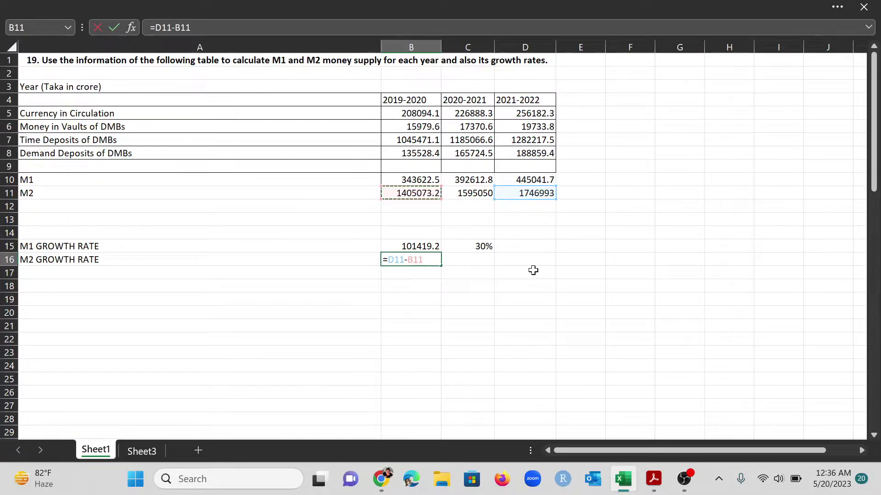
key("Return")
- Calculate the M2 growth rate in C16 by dividing the M2 change by 2019-2020 M2, using =B16/B11
left_click(478, 261)
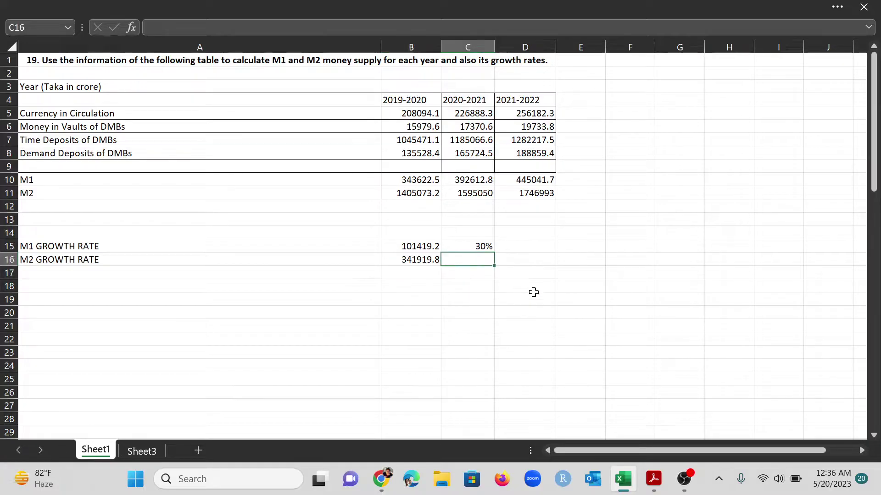
type("=")
left_click(415, 261)
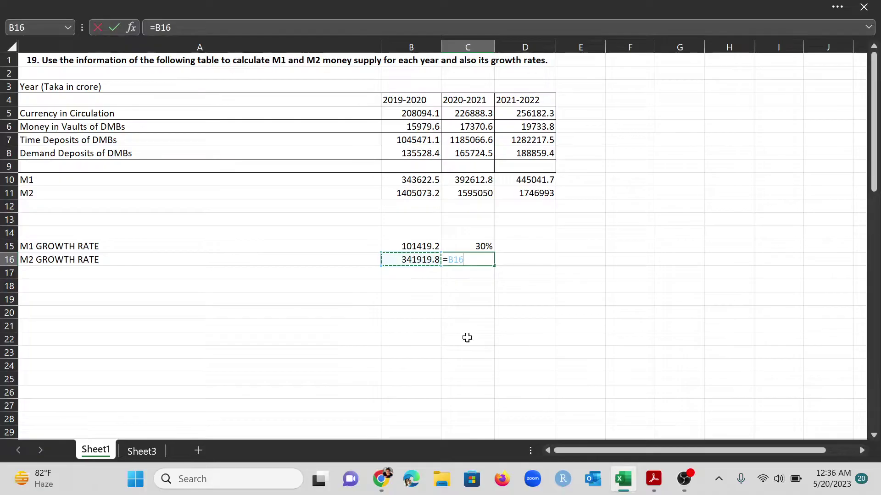
type("/")
left_click(420, 194)
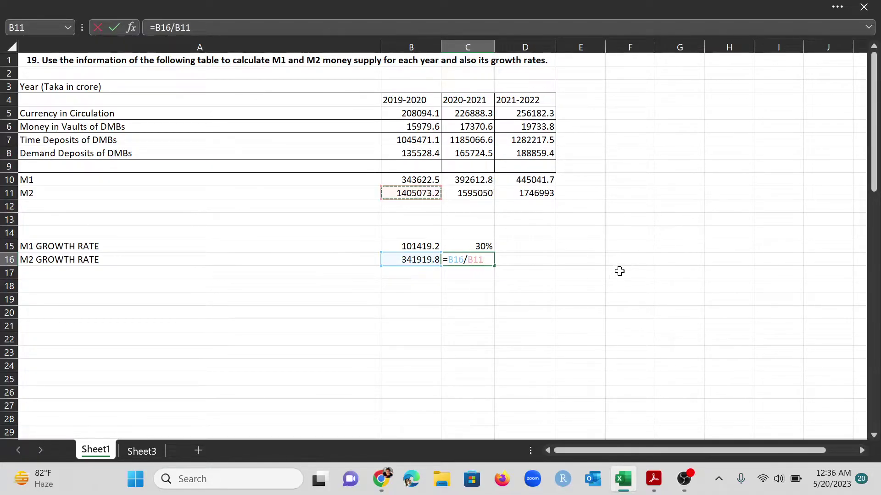
key("Return")
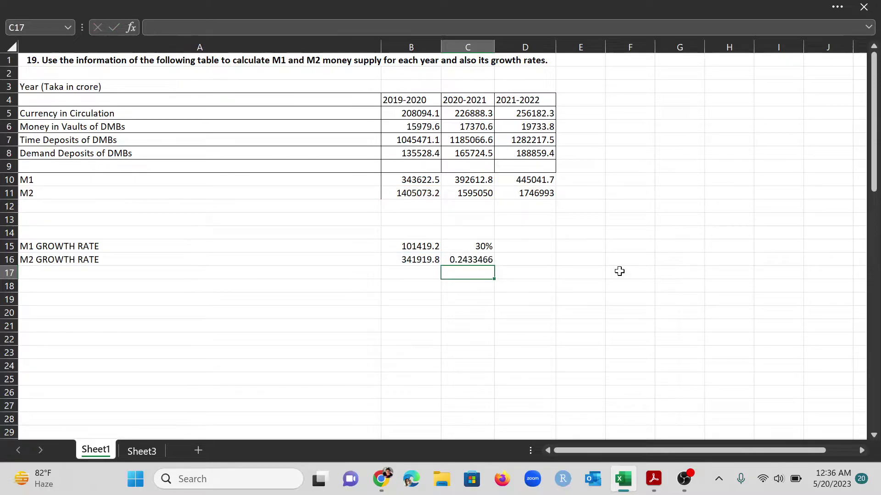
- Format the M2 growth rate in C16 as a percentage
left_click(454, 259)
left_click(836, 7)
left_click(453, 83)
left_click(458, 311)
left_click(384, 310)
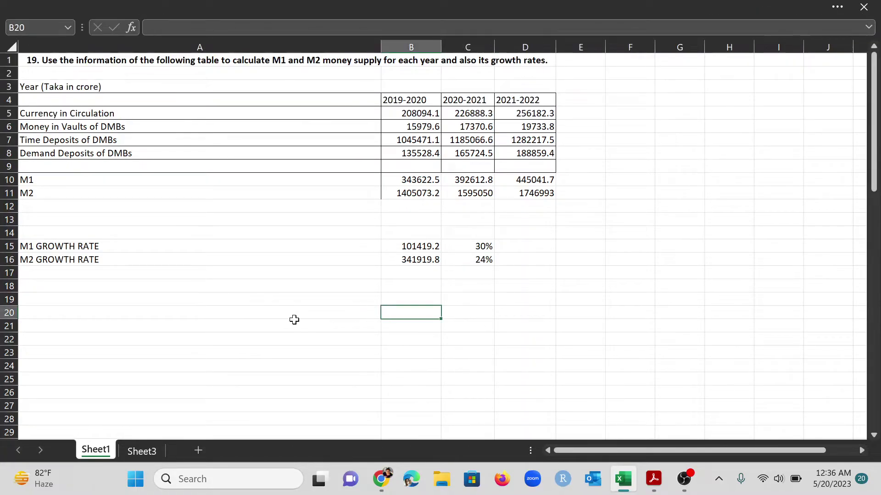
left_click(484, 248)
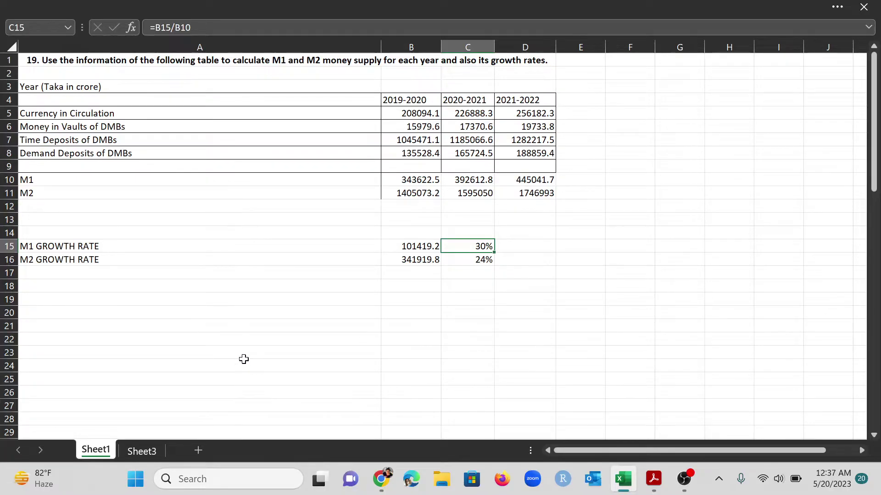
left_click(169, 324)
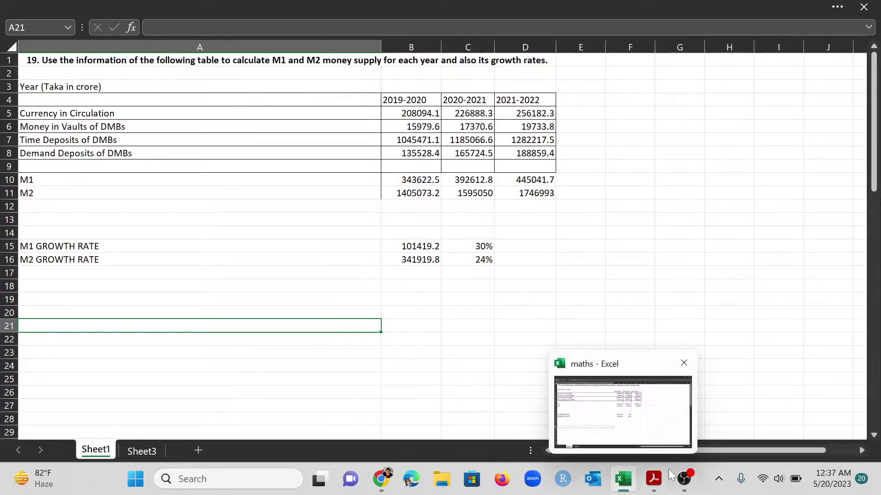
- Switch to the Monetary and Financial System PDF in Acrobat Reader and read question 20 below the question 19 table
left_click(656, 480)
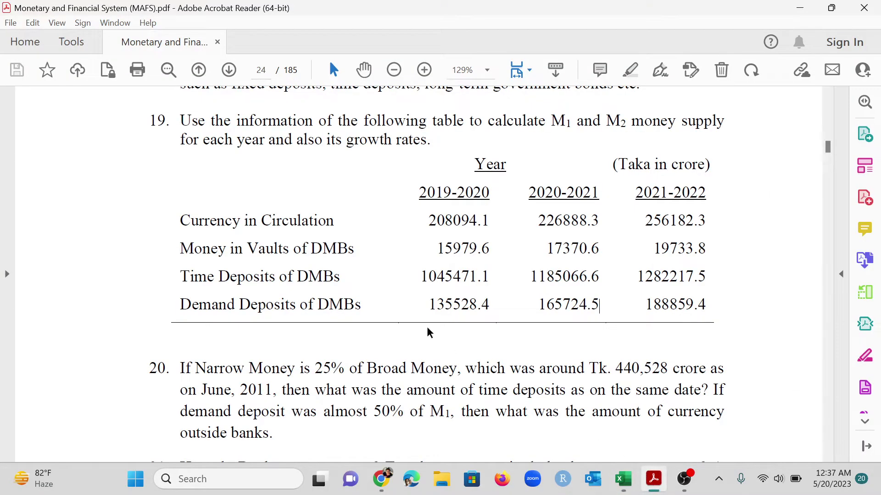
scroll(429, 332, "down", 3)
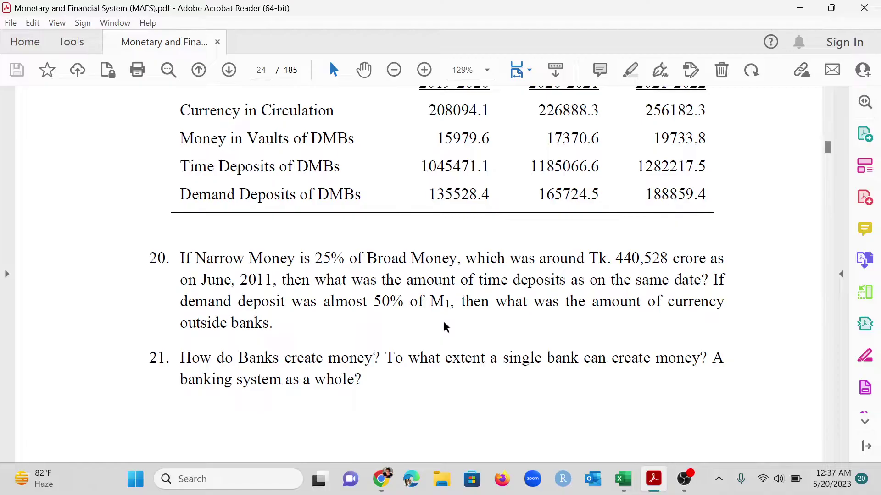
left_click(800, 8)
- On Sheet3 of the Excel workbook, label B5 as BROAD MONEY beneath the question 20 text
left_click(146, 452)
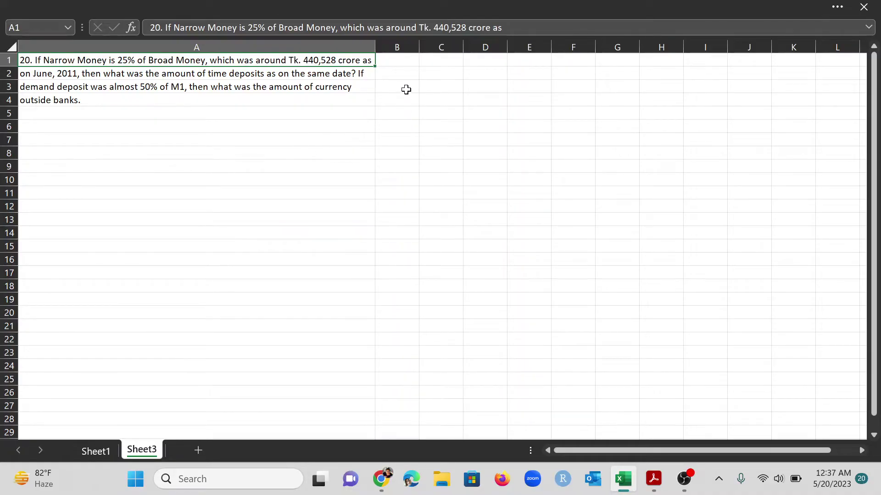
left_click(402, 65)
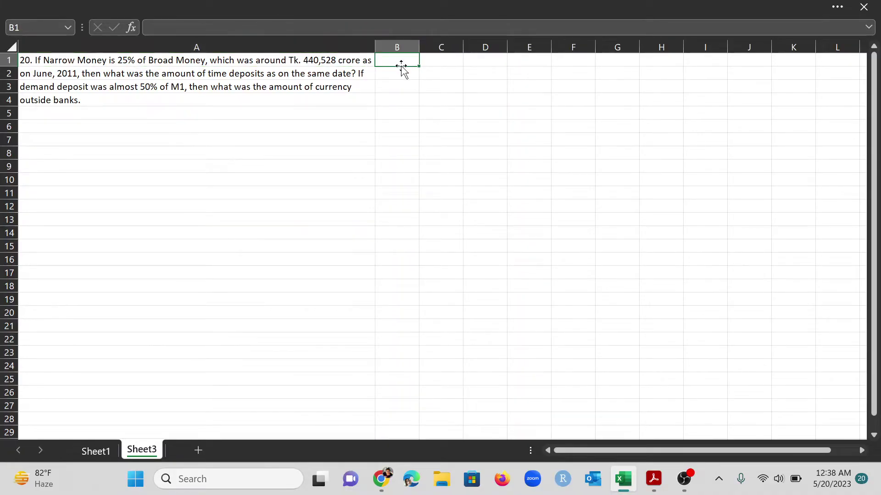
left_click(402, 112)
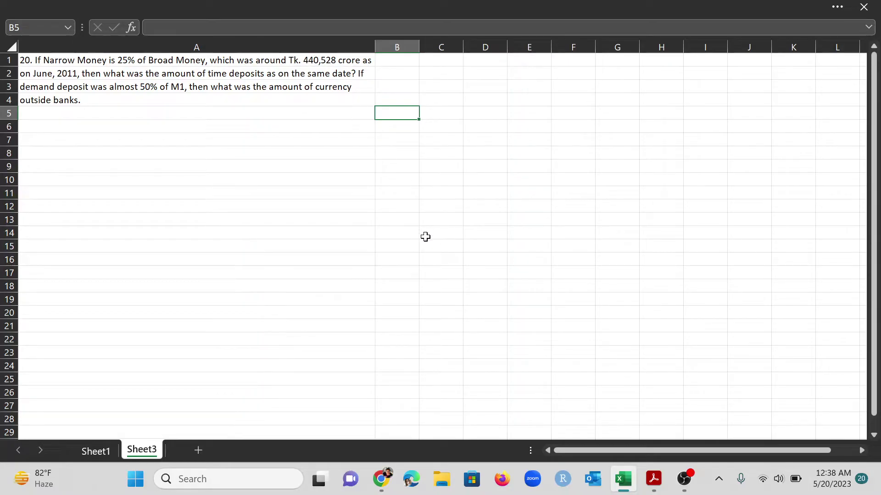
type("b")
key("BackSpace")
type("bra")
key("BackSpace")
key("BackSpace")
key("BackSpace")
type("BROAD MONEY")
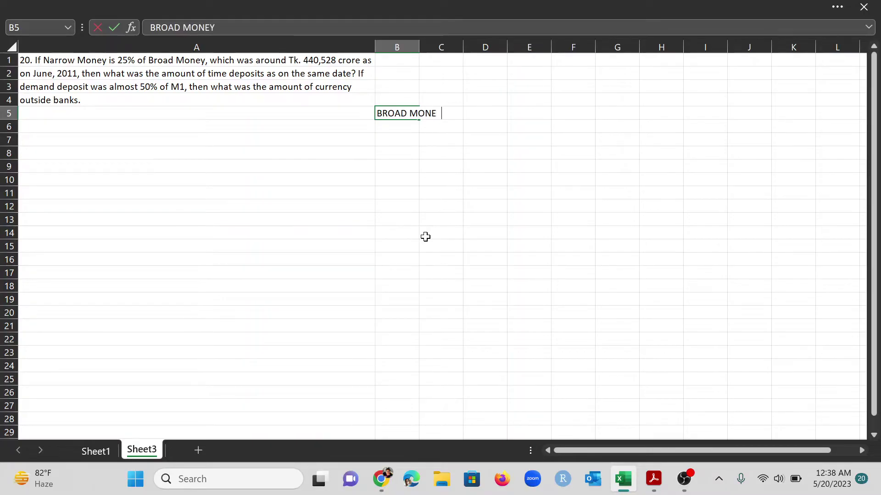
key("Tab")
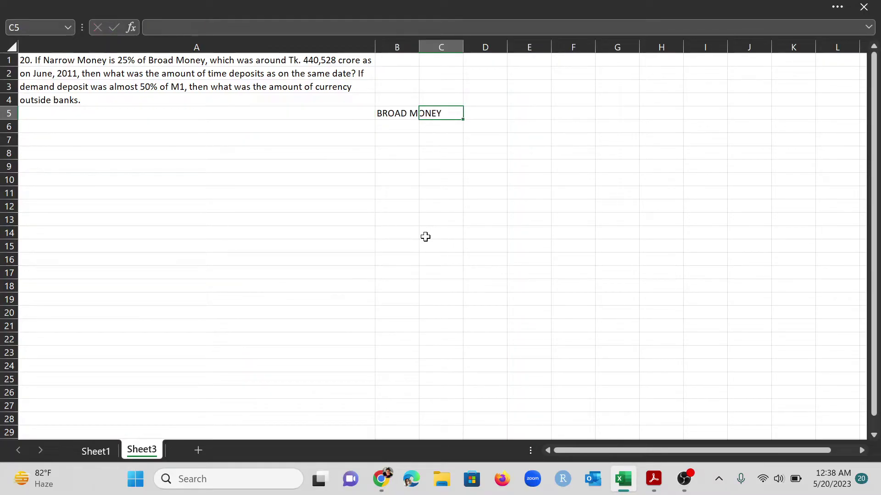
- Widen column B to fit the BROAD MONEY label and enter 440528 as its amount in C5
left_click_drag(419, 41, 450, 50)
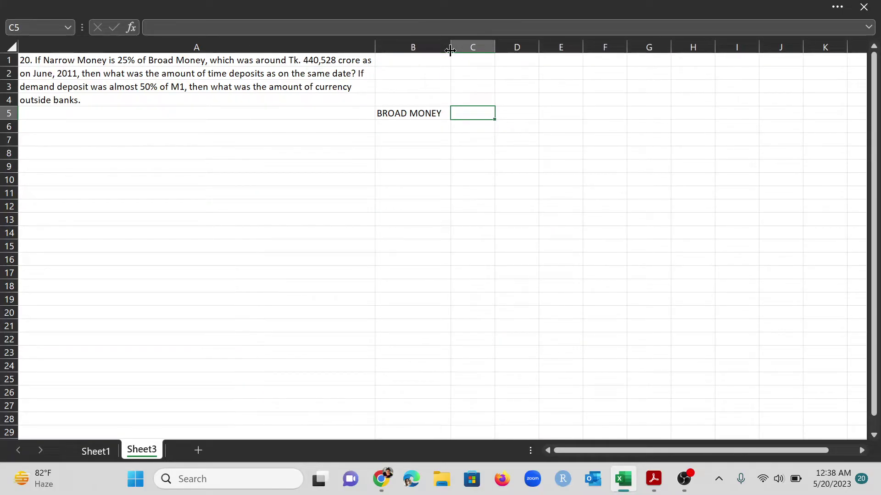
type("44")
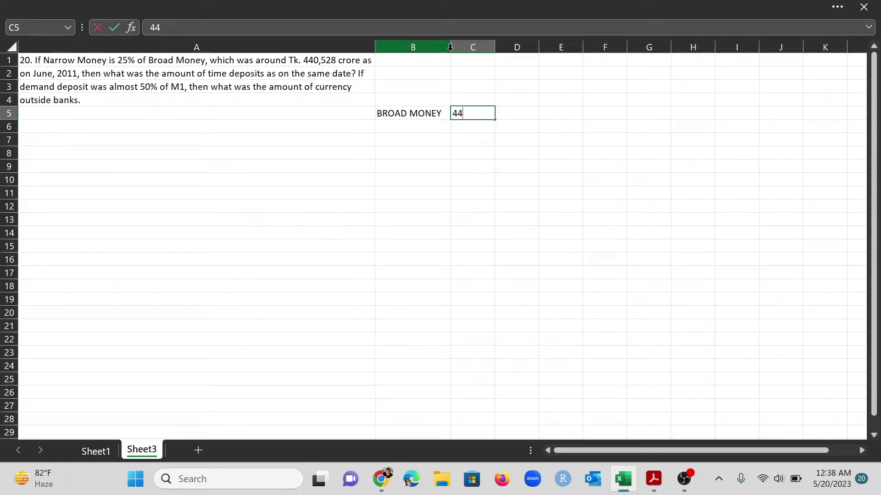
type("0528")
key("Return")
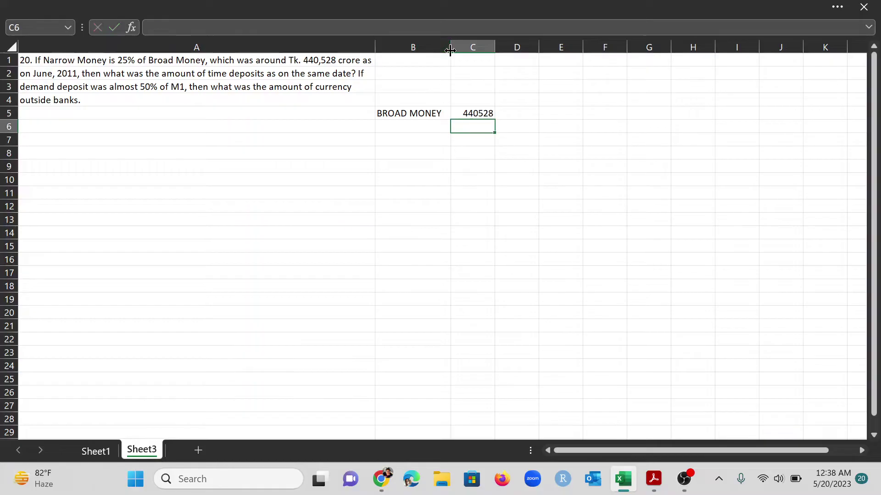
- Label B6 as NARROW MONEY directly beneath the BROAD MONEY label
key("Left")
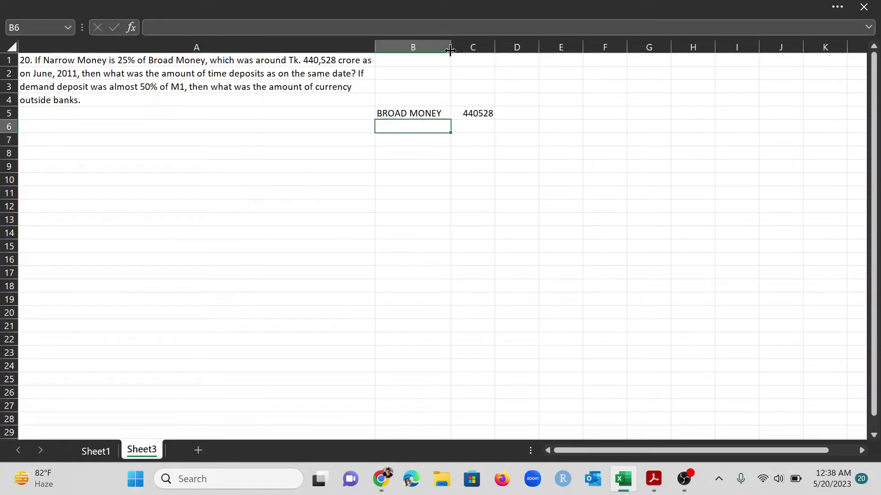
type("NARR")
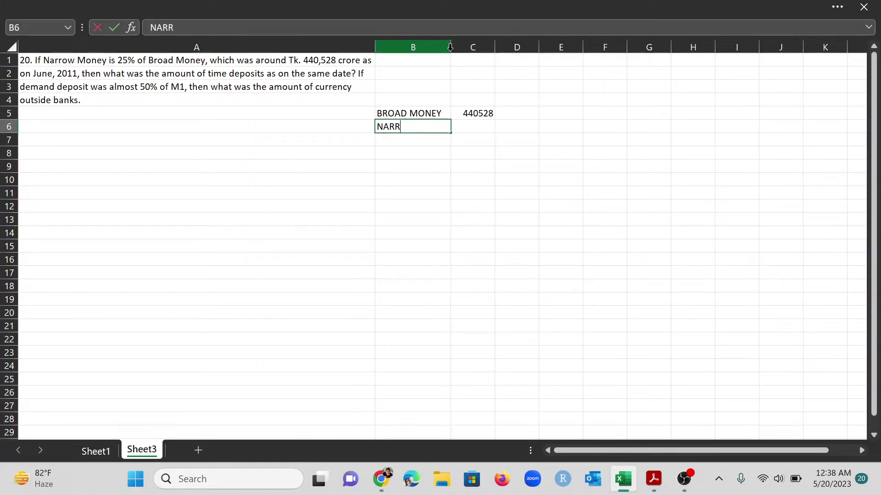
type("OW MON")
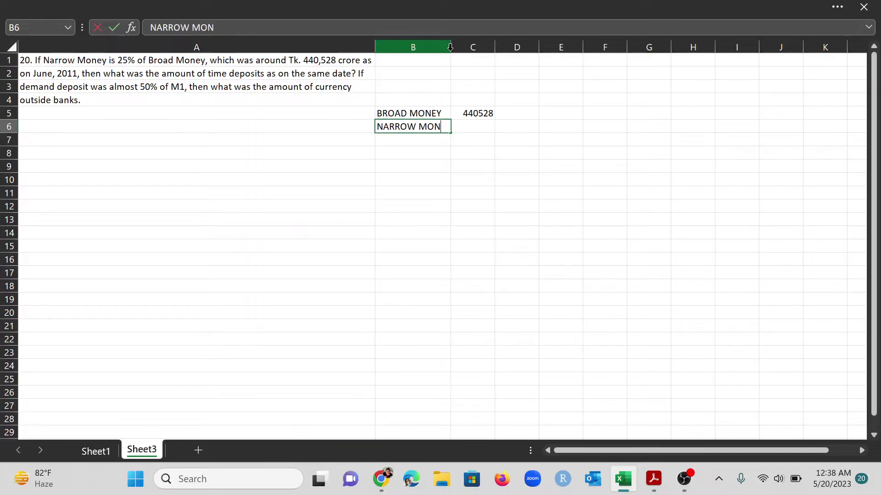
type("ET")
type("Y")
key("Tab")
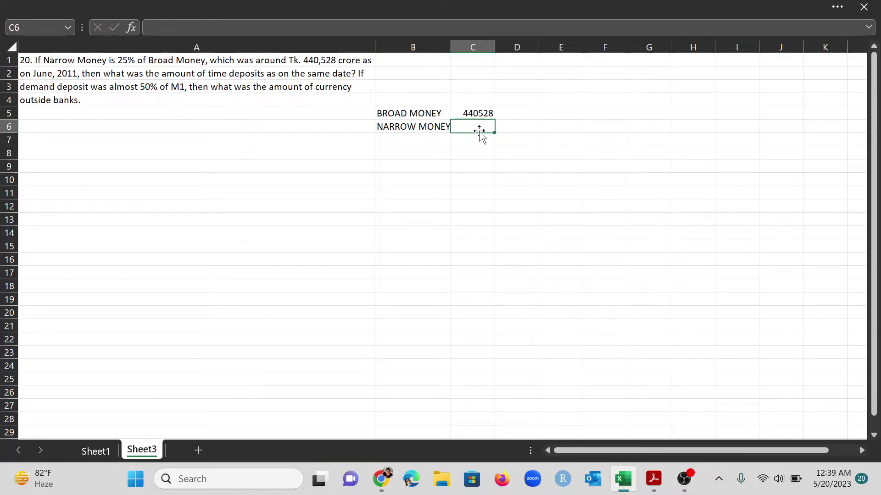
- Calculate narrow money in C6 with the formula =C5*25%, and widen columns B and C
type("=")
left_click(486, 115)
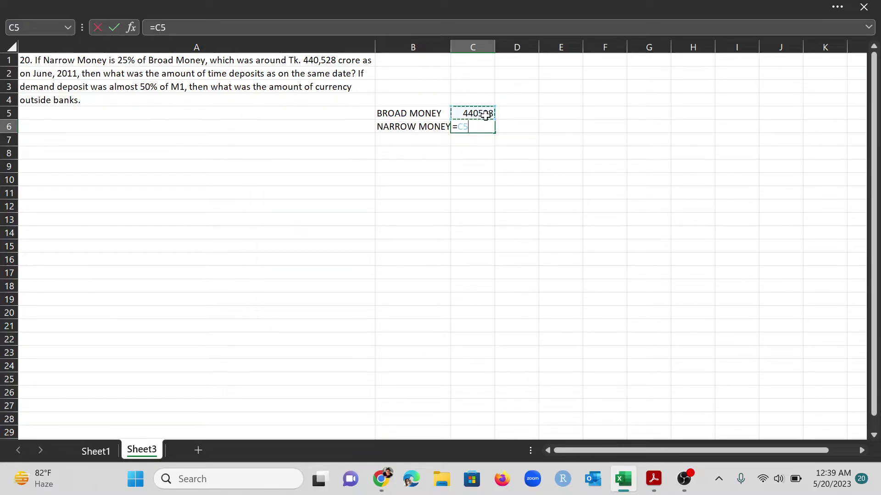
type("*25%")
key("Return")
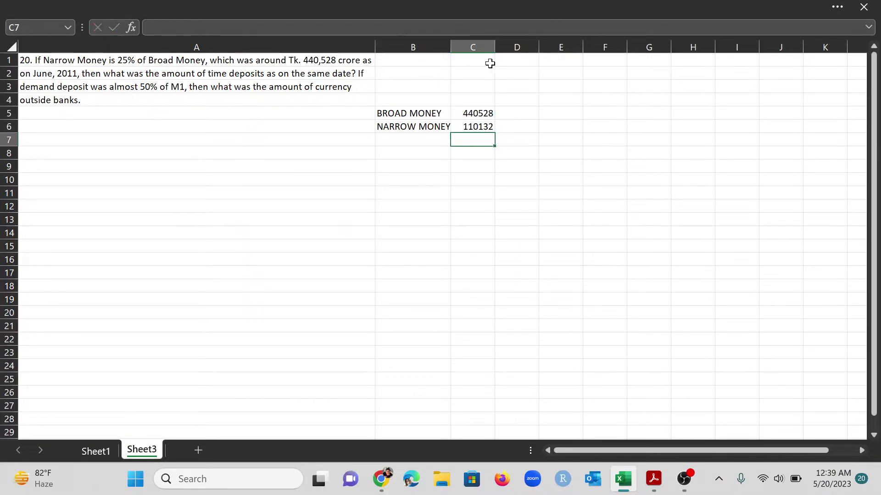
left_click_drag(495, 47, 517, 47)
left_click_drag(450, 47, 473, 47)
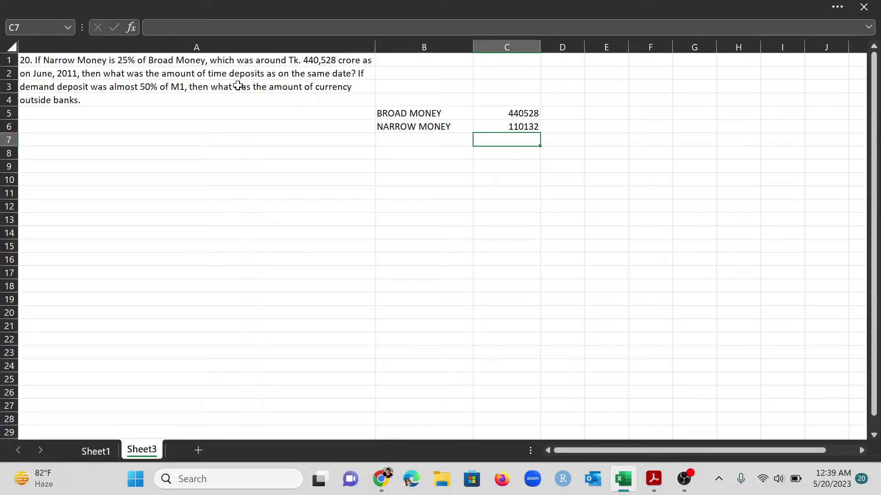
- Enter BROAD MONEY= in B10 as the left side of the broad money equation
left_click(387, 174)
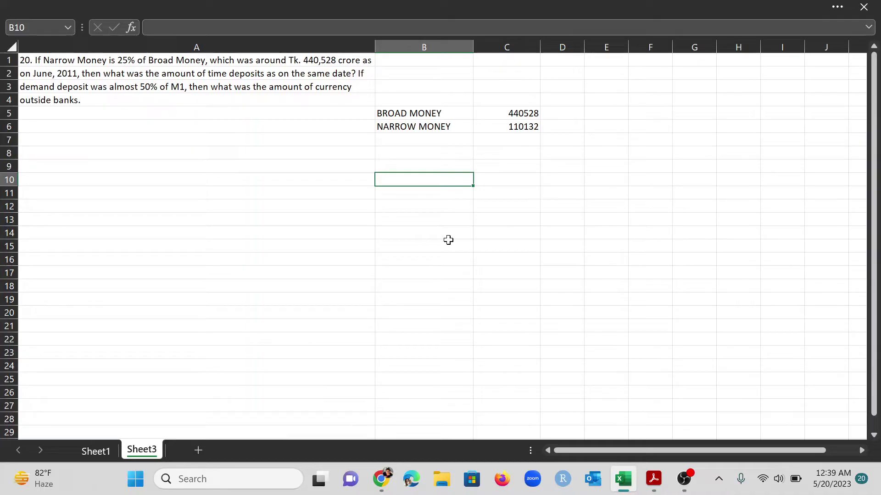
type("BROAD MONEY")
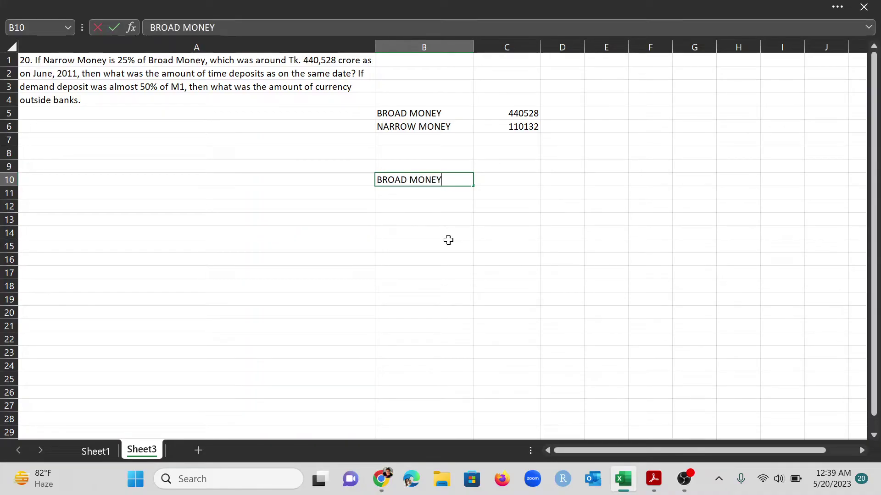
key("Tab")
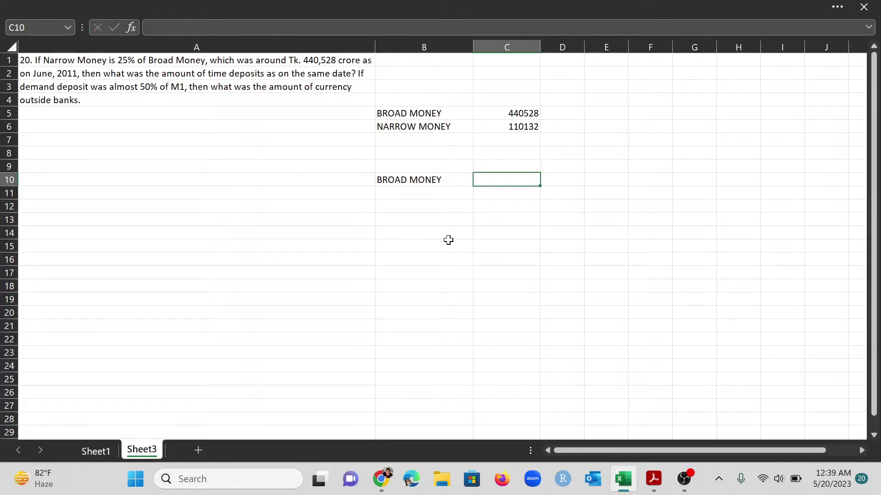
key("Left")
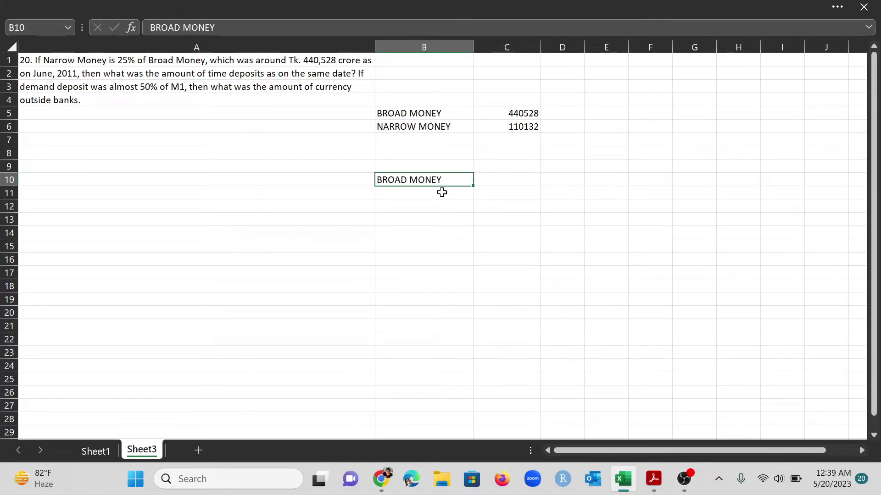
key("F2")
type("=")
- Complete the broad money equation by entering NARROW MONEY+TIME DEPOSIT in C10
left_click(526, 179)
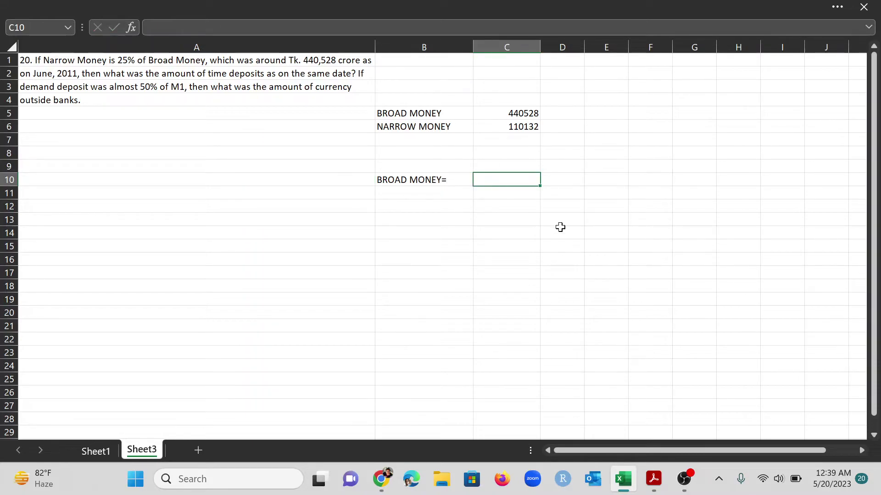
type("NARROW MONEY")
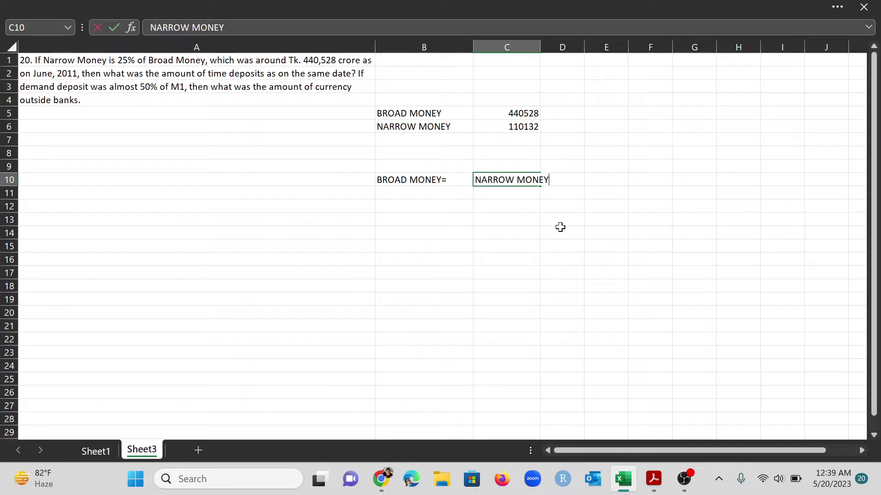
type("=")
key("BackSpace")
type("+TIME DEPOSIT")
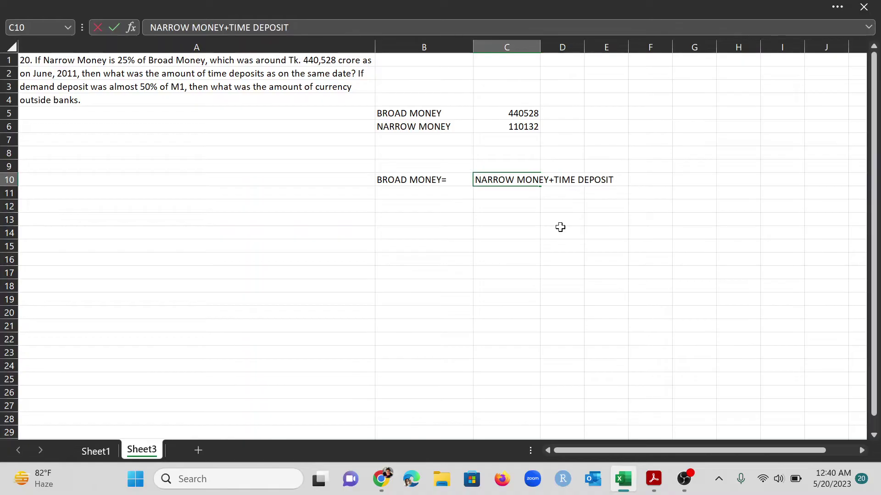
key("Return")
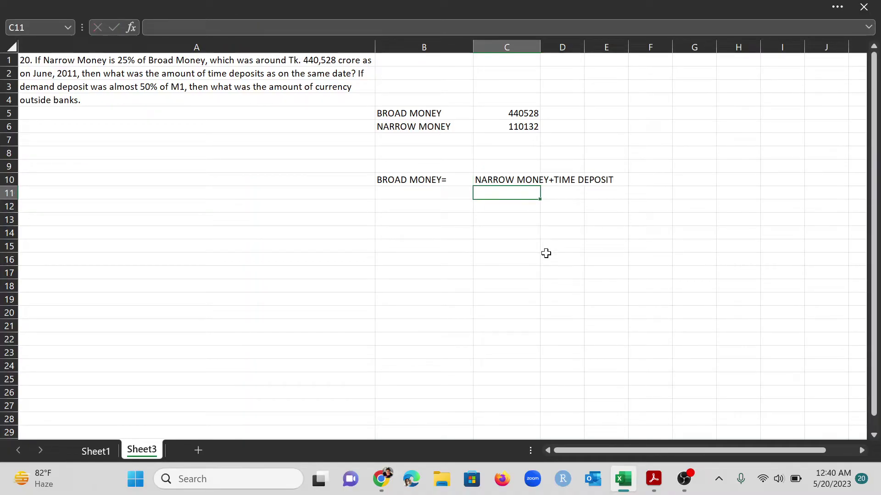
- Link the amounts beneath the equation, with =C5 for broad money in B11 and =C6 for narrow money in C11
left_click(436, 194)
type("=")
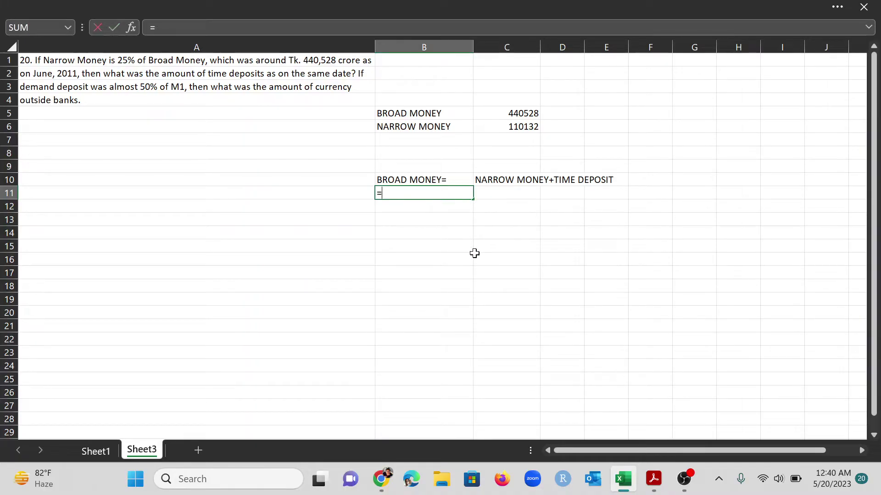
left_click(532, 113)
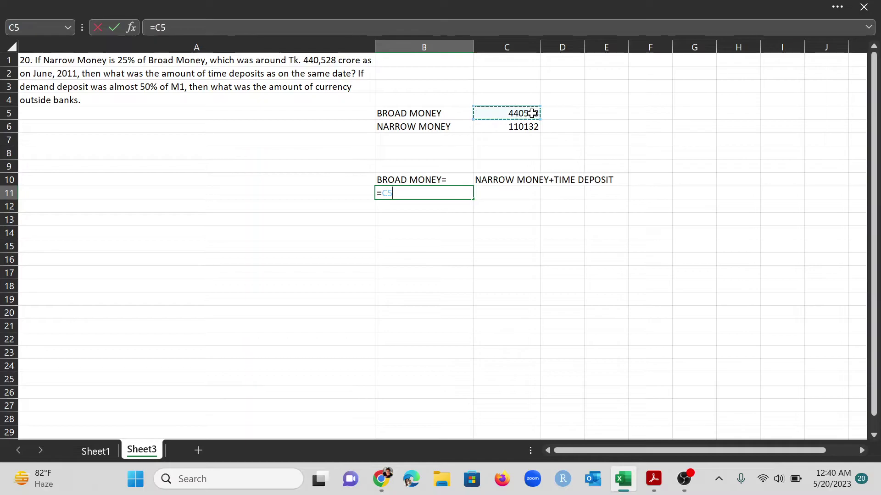
key("Return")
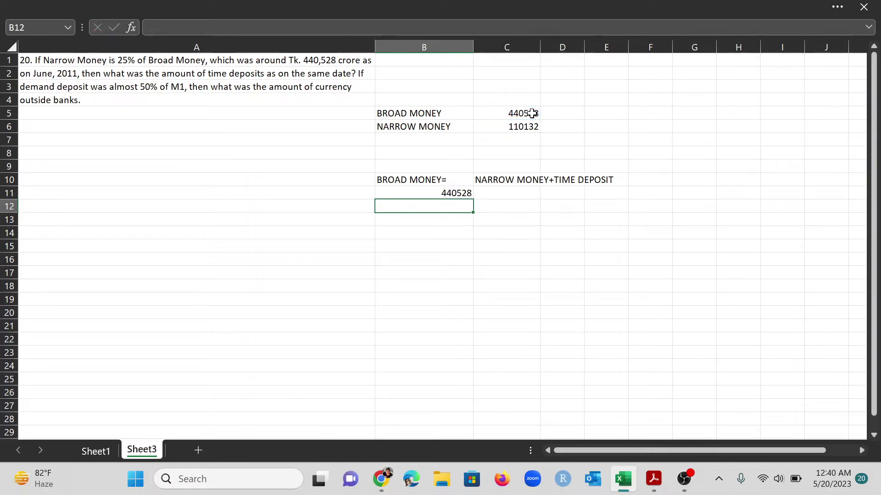
left_click(526, 192)
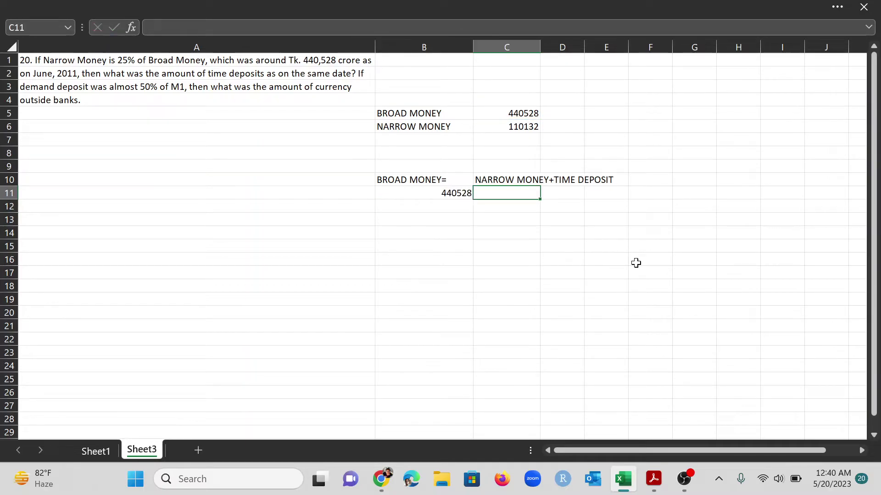
type("=")
left_click(527, 126)
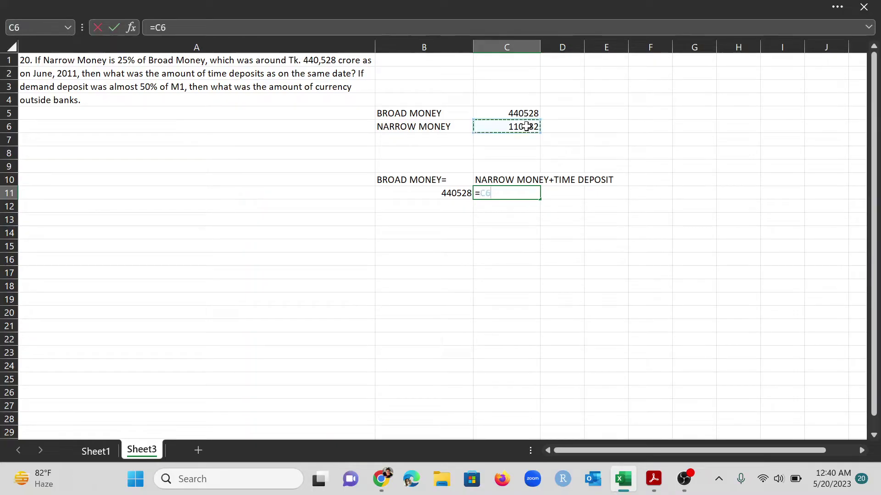
key("Return")
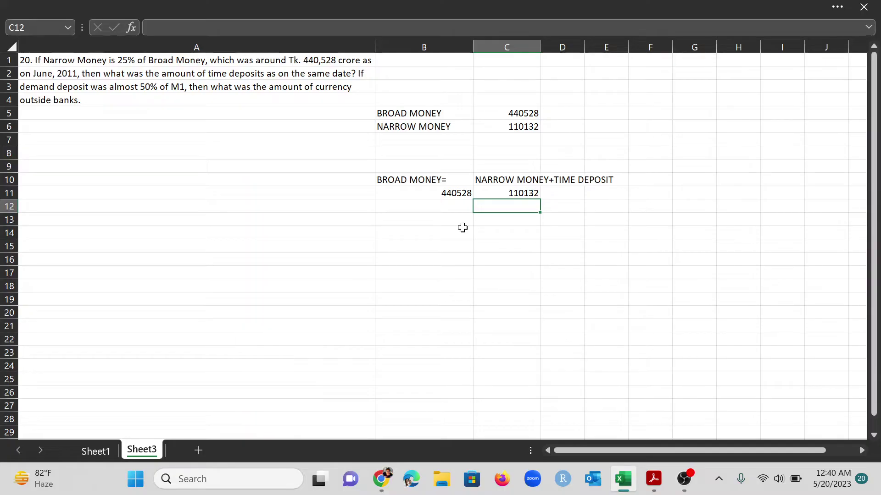
- Write the rearranged equation in row 14, with TIME DEPOSIT= in B14 and BROAD MONEY-NARROW MONEY in C14
left_click(434, 236)
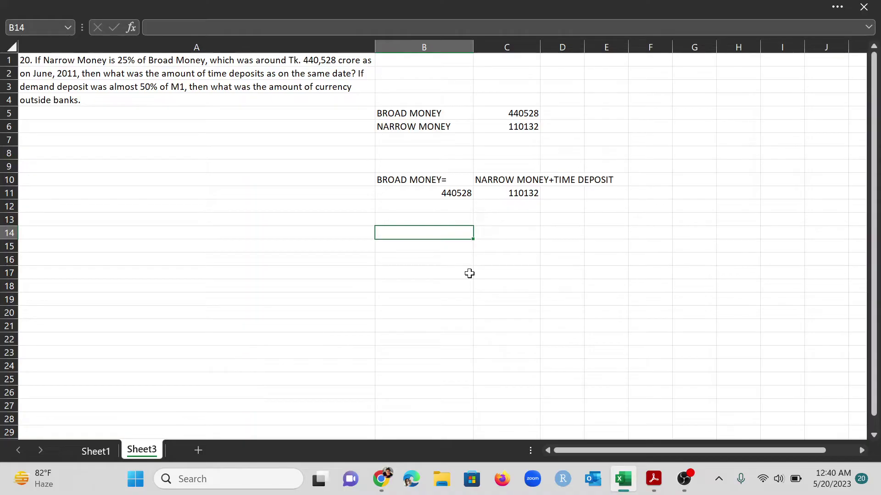
type("TIME DEPOSIT")
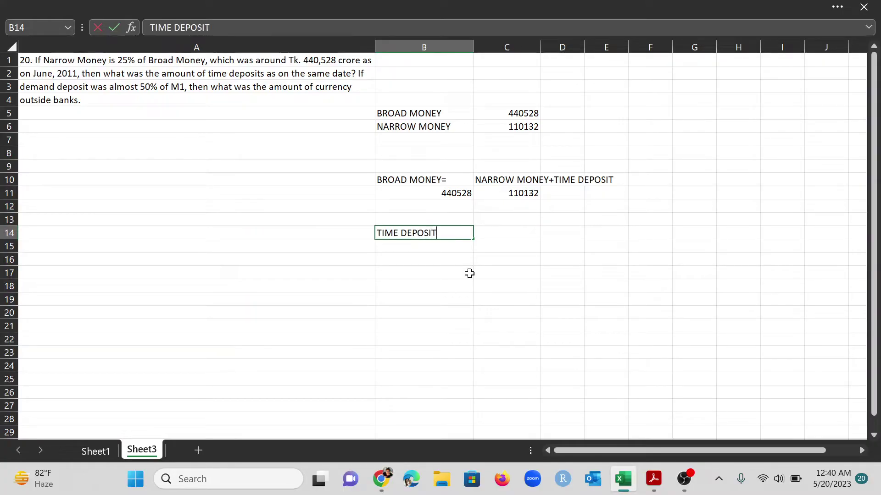
type("=")
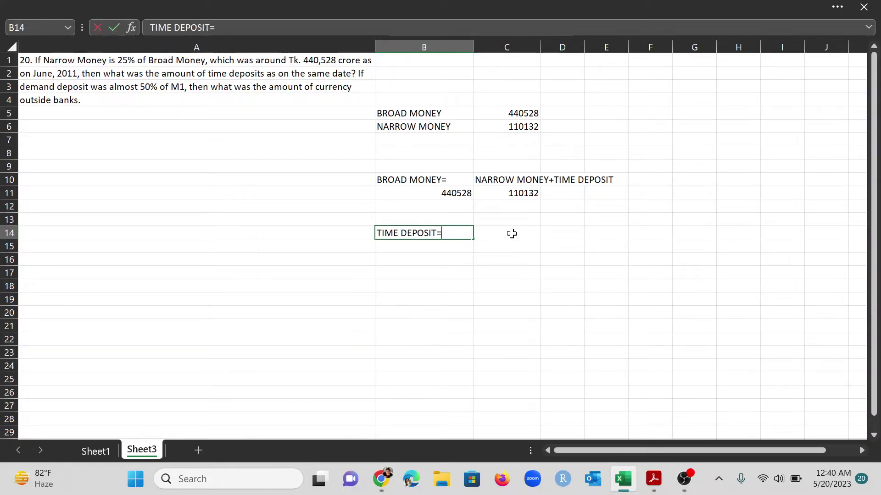
left_click(509, 234)
type("BROAD MONEY")
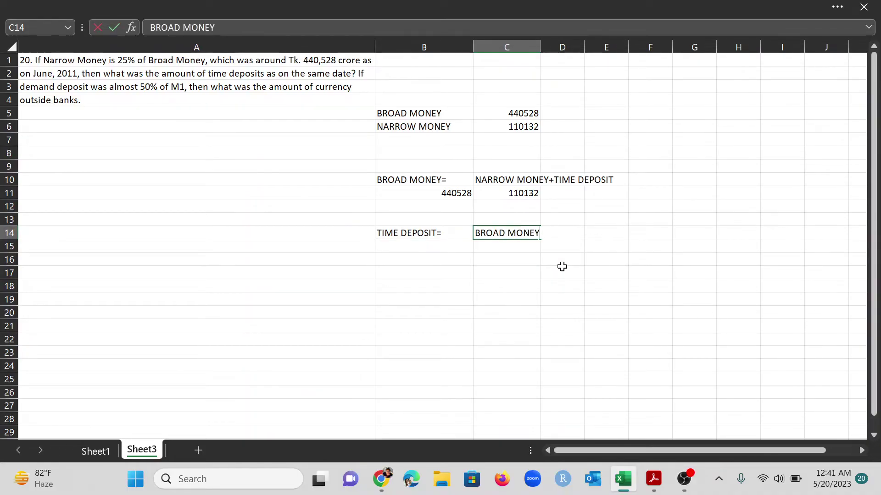
type("-NARROW MONE")
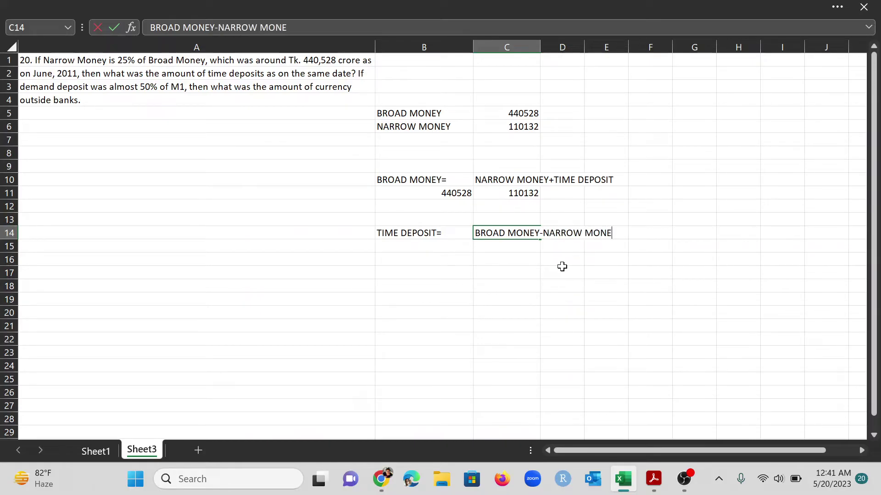
type("Y")
- Calculate the time deposit in C15 with the formula =B11-C11
left_click(484, 247)
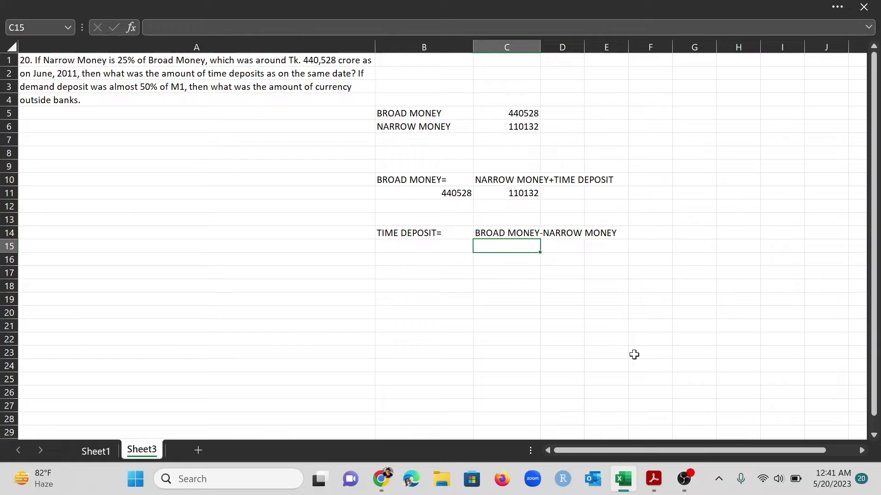
type("=")
left_click(458, 193)
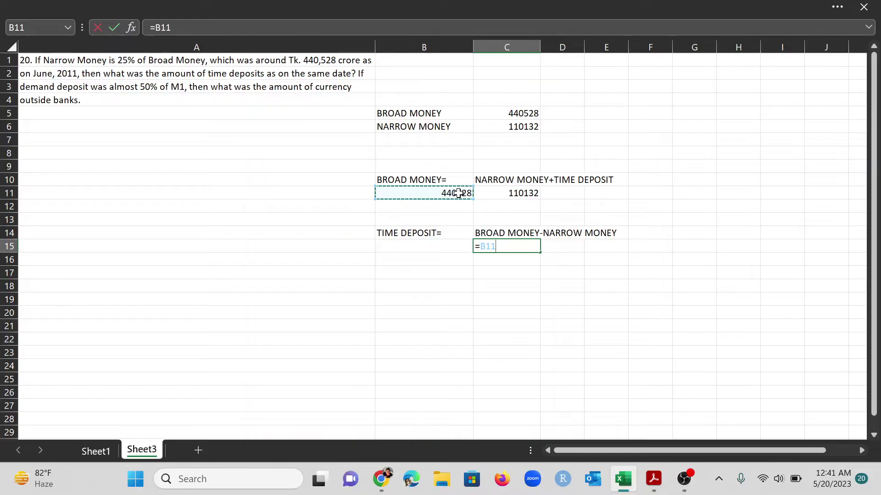
type("-")
left_click(484, 190)
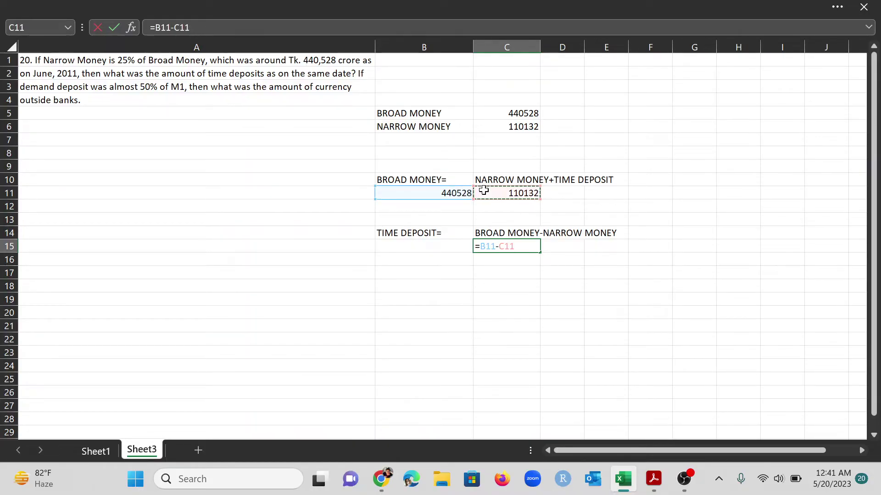
key("Return")
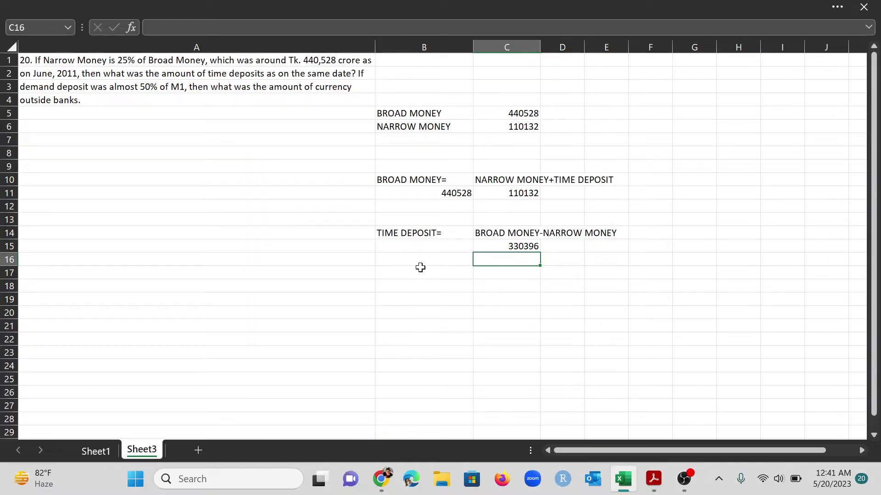
- Label B19 as DEMAND DEPOSIT and calculate it in C19 as half of narrow money with the formula =C6*50%
left_click(418, 296)
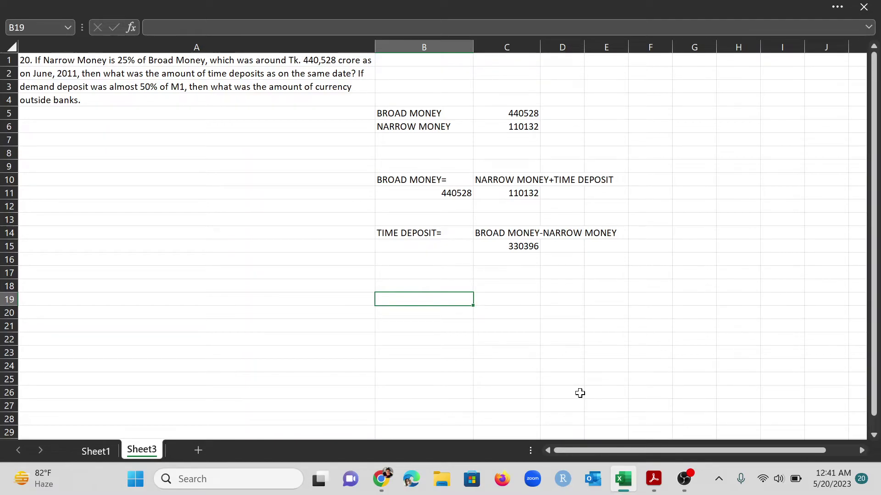
left_click(444, 129)
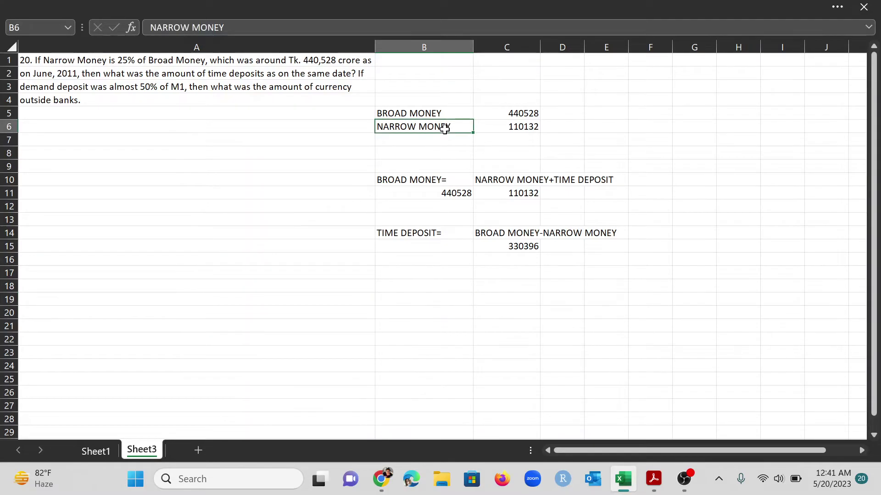
left_click(417, 295)
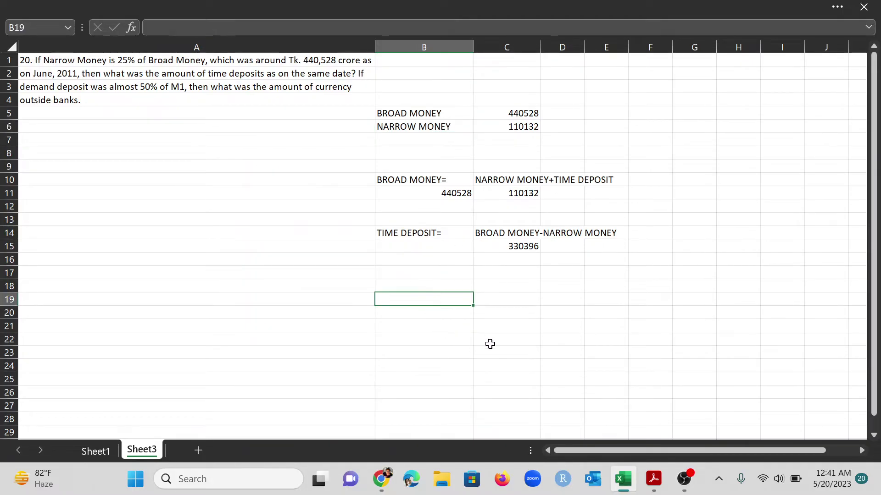
type("DEMAND DEPOSIT")
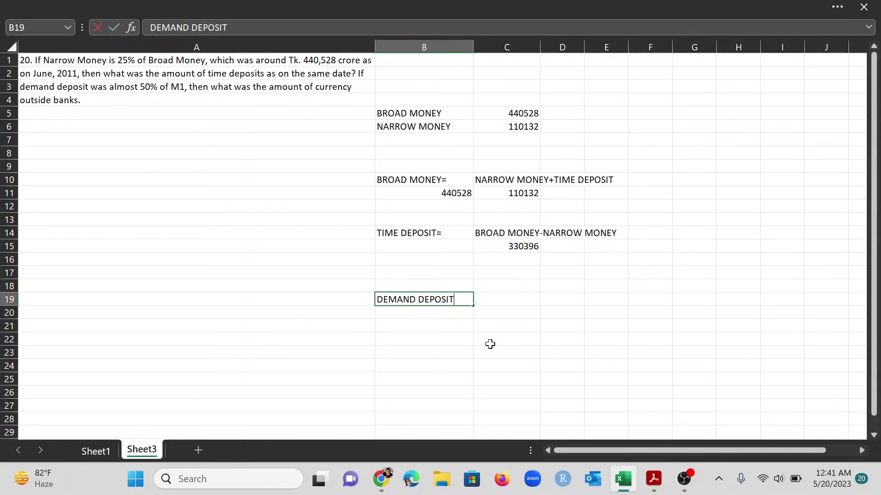
key("Tab")
type("=")
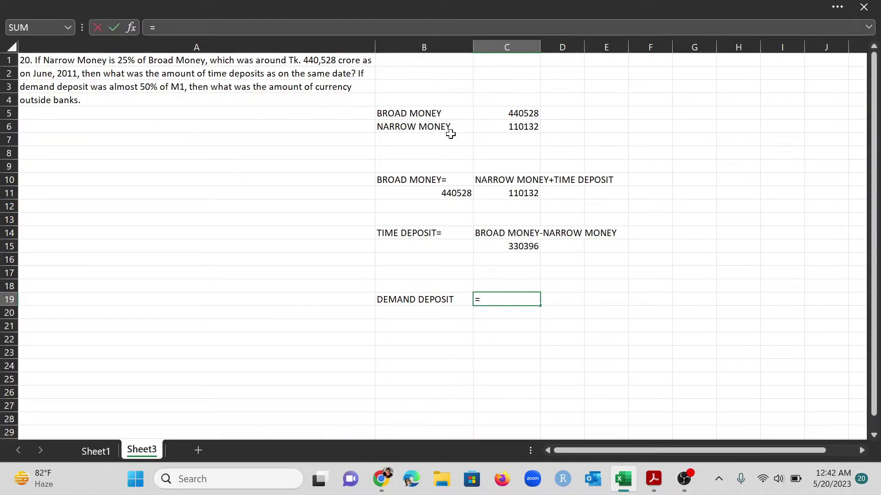
left_click(501, 128)
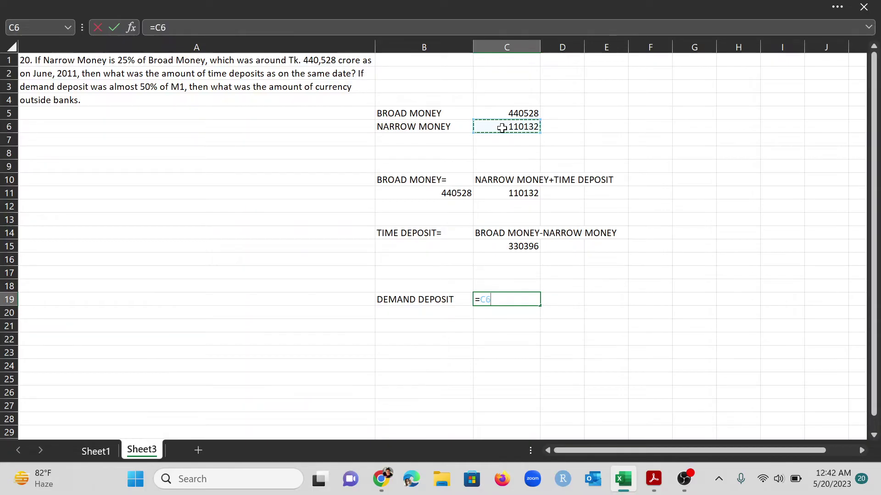
type("*50")
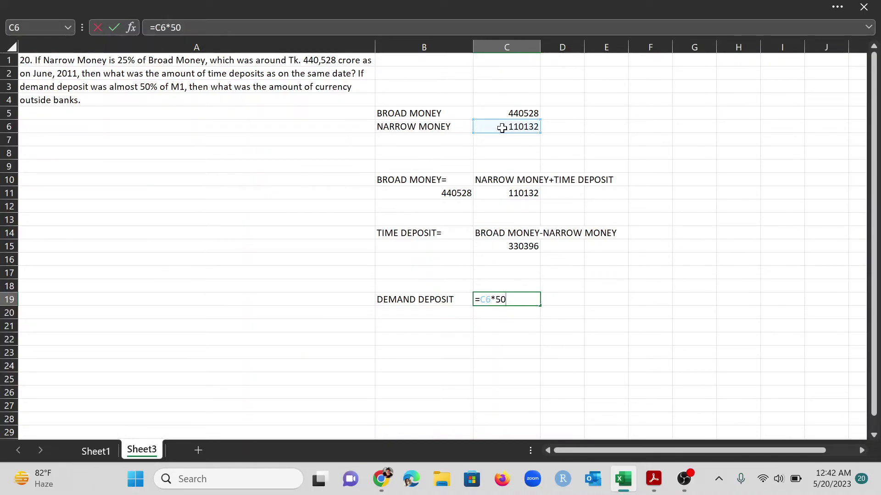
type("%")
key("Return")
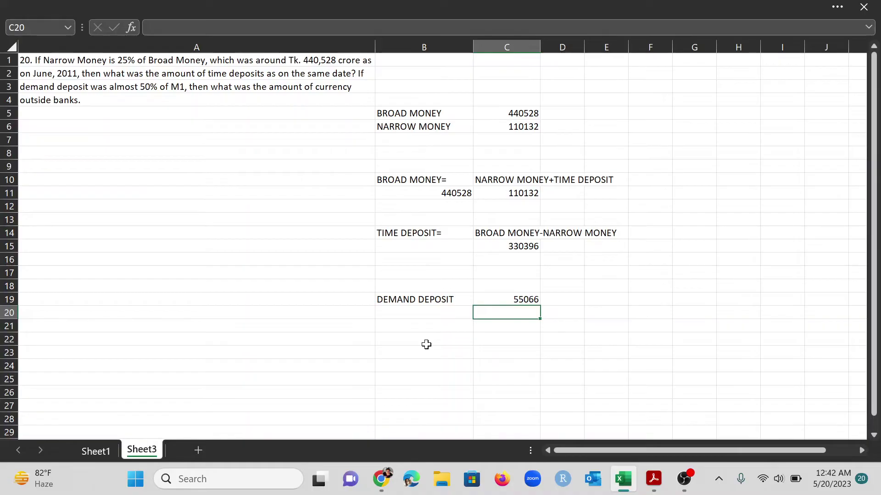
- Write the narrow money equation in row 20, with NARROW MONEY,M1= in B20 and COB+DD in C20
left_click(417, 316)
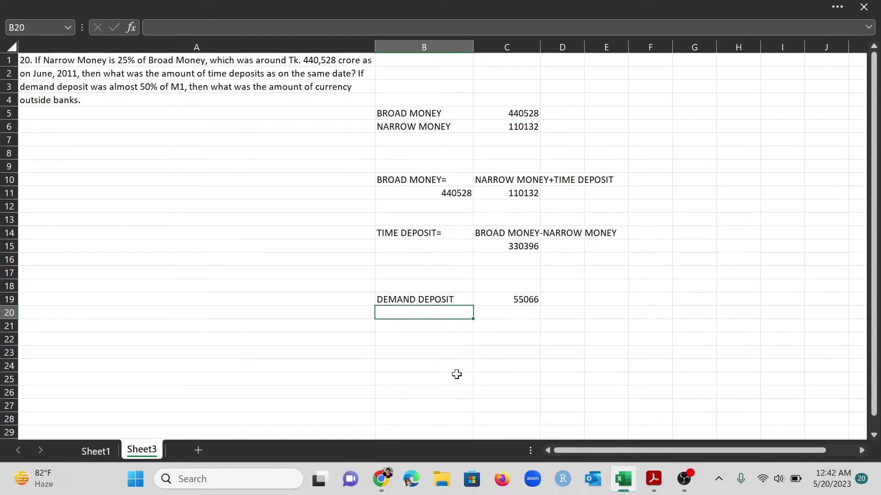
type("NARR")
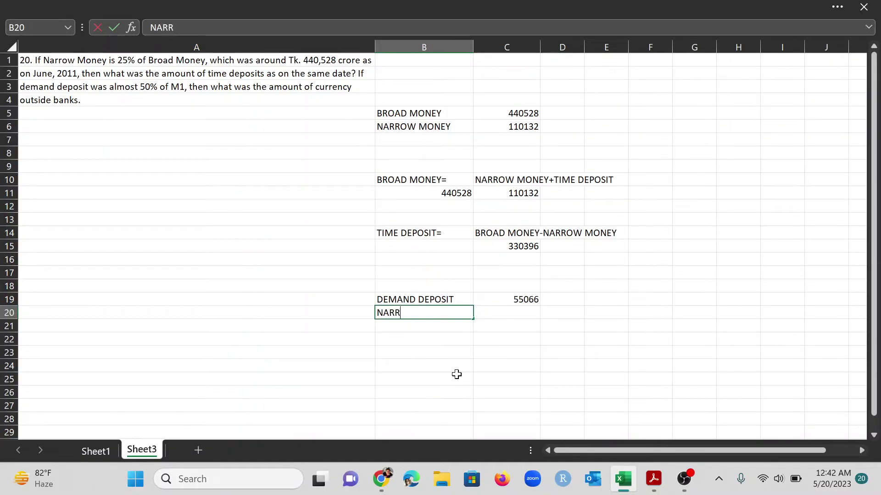
type("OW MONEY,M1=")
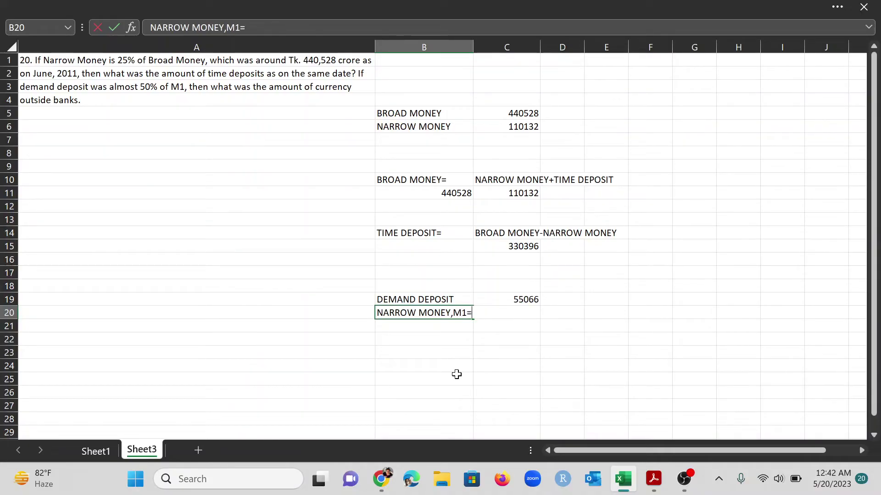
left_click(516, 341)
left_click(509, 314)
type("COB")
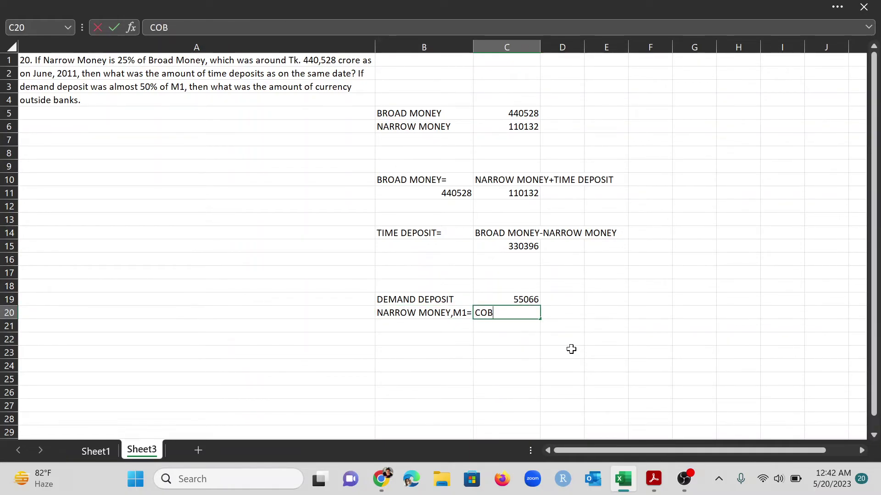
type("+DD")
left_click(469, 339)
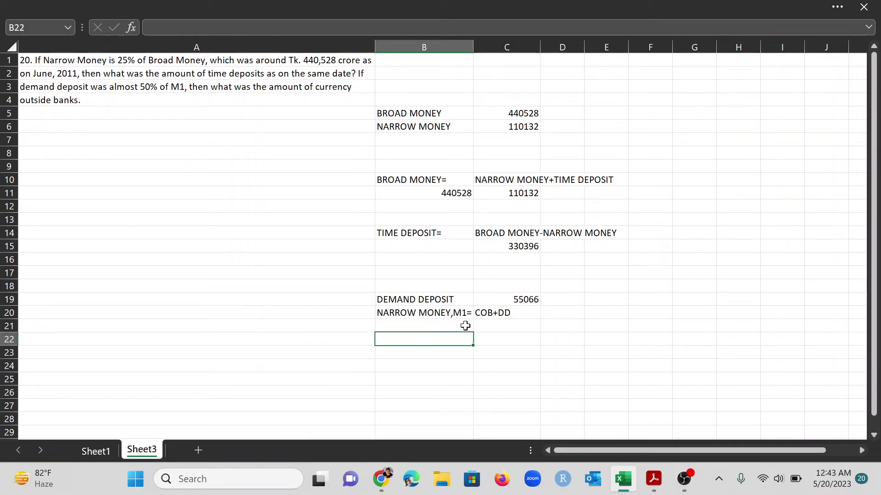
- Write the rearranged equation in row 21, with COB= in B21 and M1-DD in C21
left_click(465, 326)
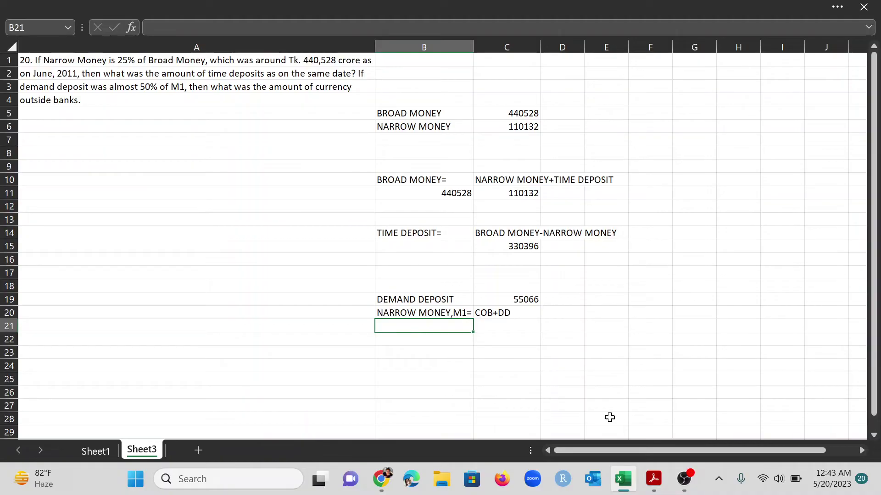
type("COB=")
key("Tab")
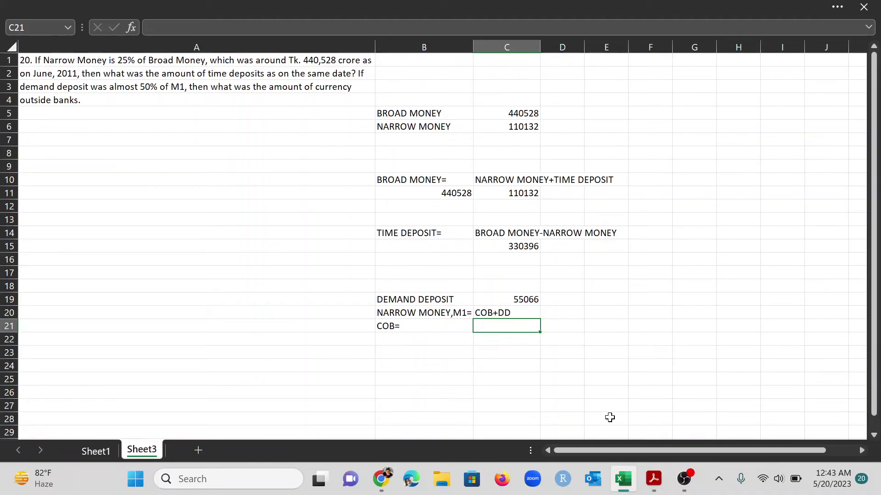
type("N")
key("BackSpace")
type("M1-DD")
- Calculate the currency outside banks in C22 with the formula =C6-C19
left_click(502, 340)
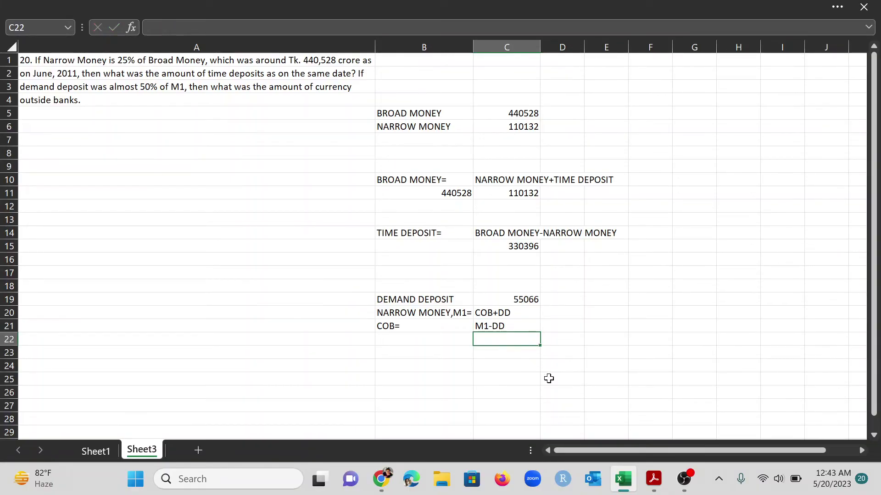
type("=")
left_click(498, 127)
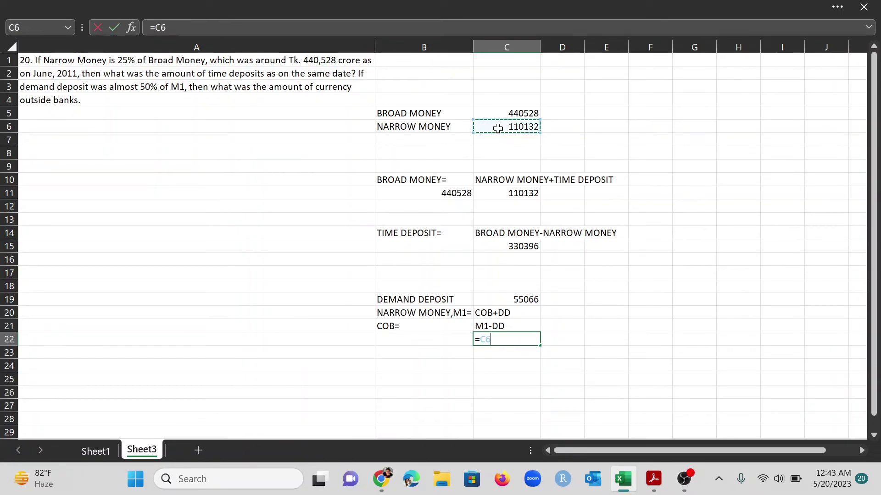
type("-")
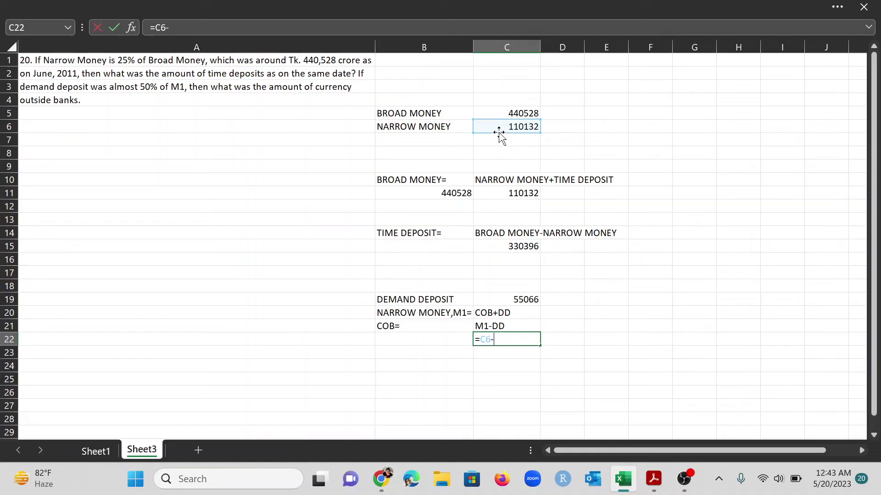
left_click(516, 298)
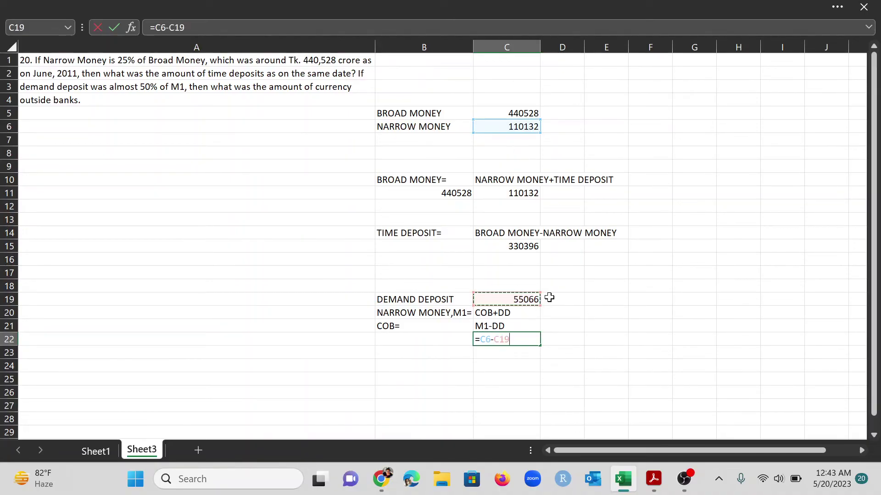
key("Return")
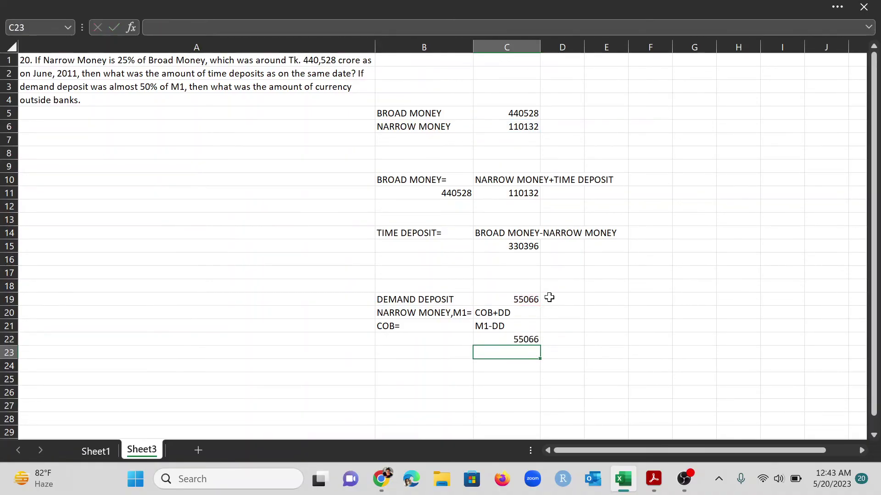
- Enter CURRENCY OUTSIDE BANKS in B22 and widen column B to fit the label
left_click(428, 341)
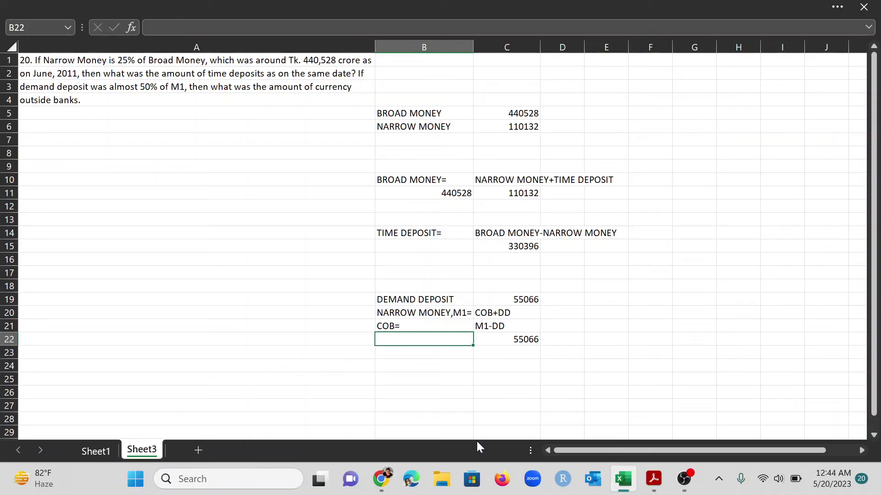
type("CURRENCY O")
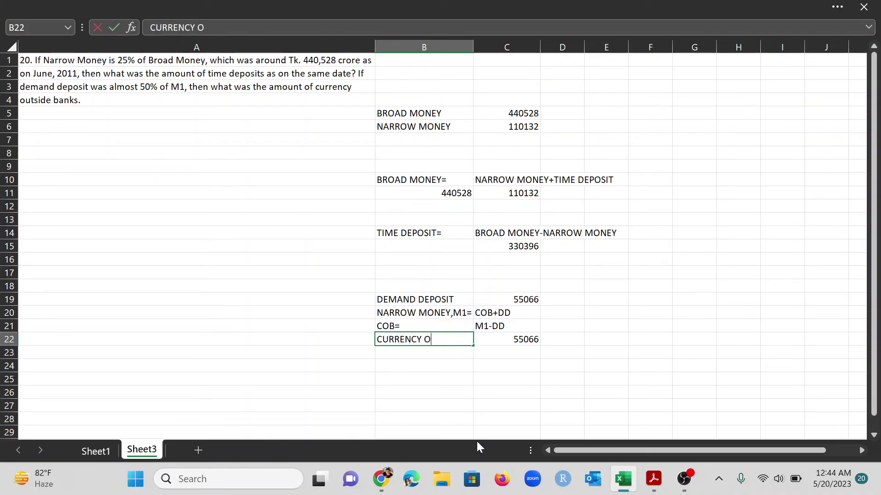
type("UTSIDE BANKS")
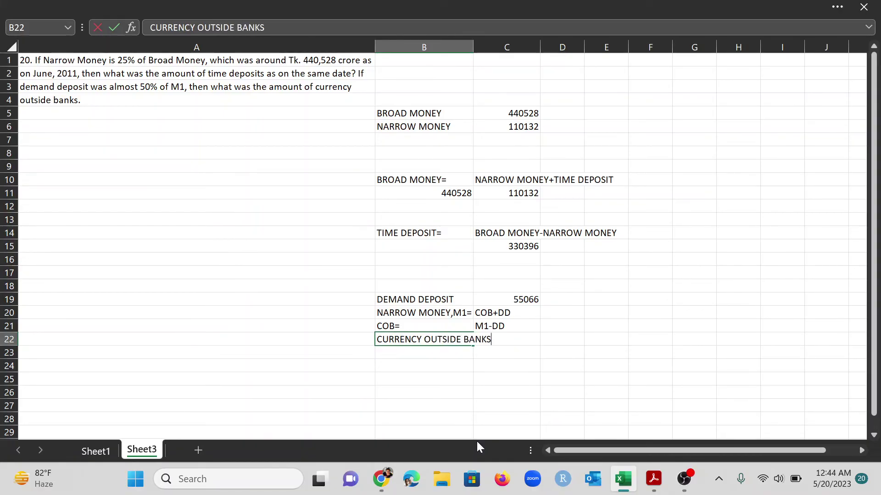
key("Return")
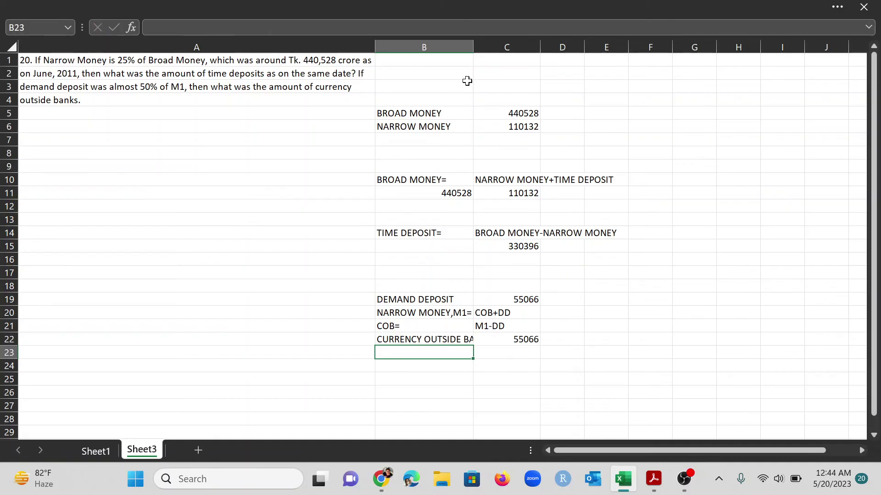
left_click_drag(473, 47, 518, 49)
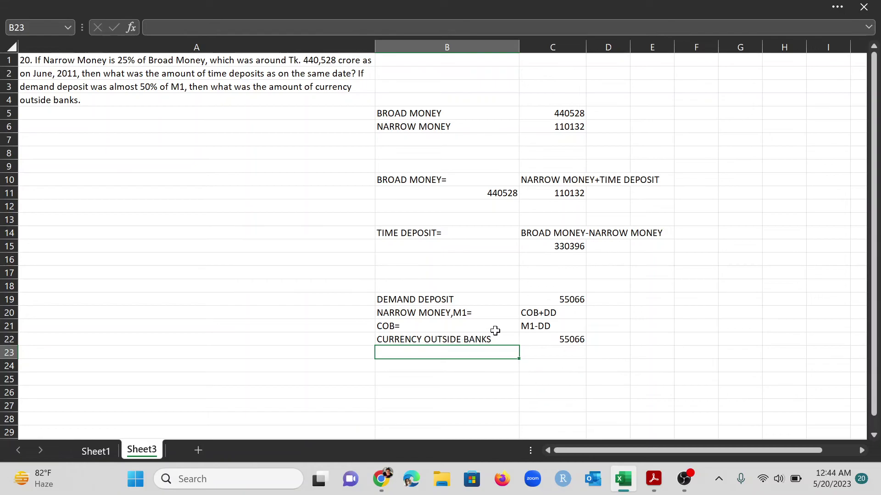
- Clear the CURRENCY OUTSIDE BANKS label from B22, keeping the formula in C22
left_click(481, 338)
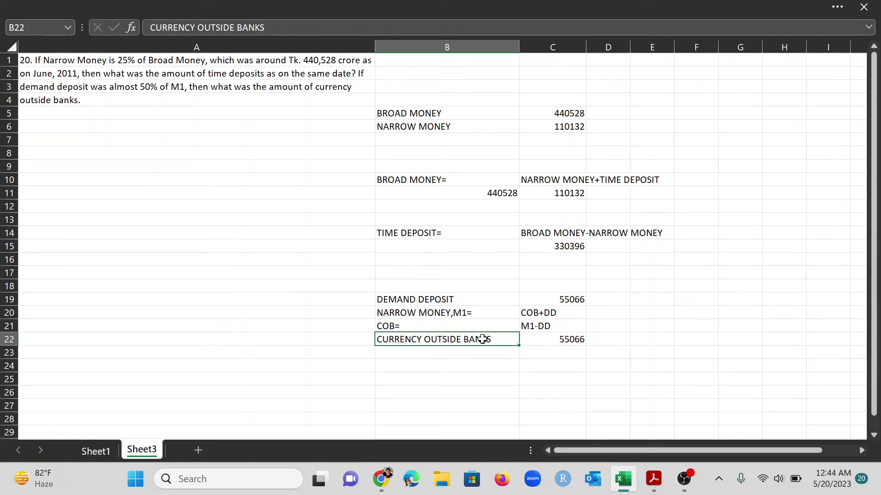
left_click(544, 340, "shift")
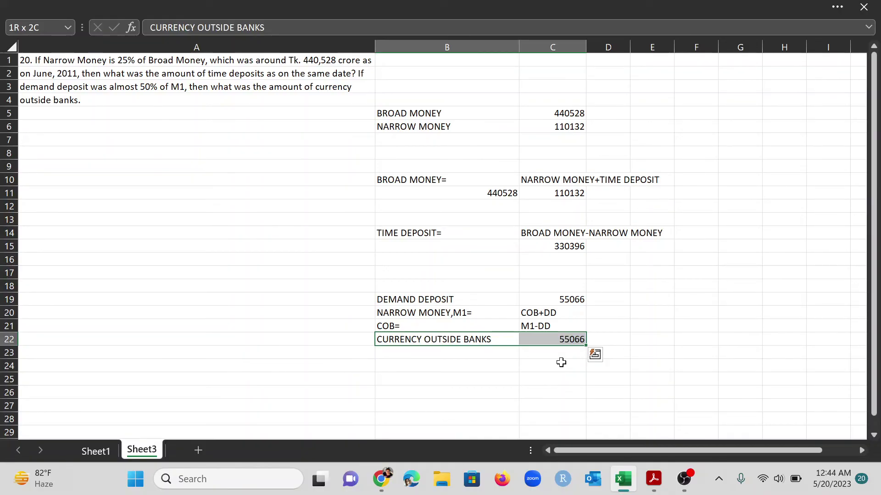
type("b")
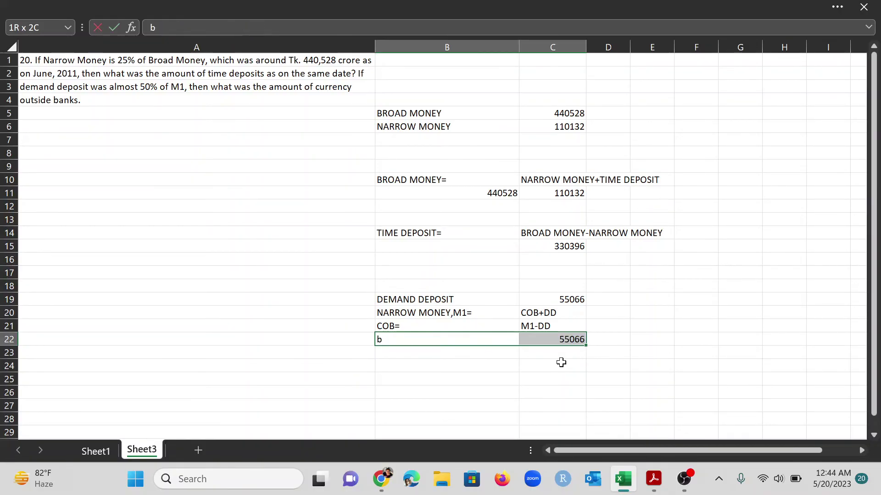
key("BackSpace")
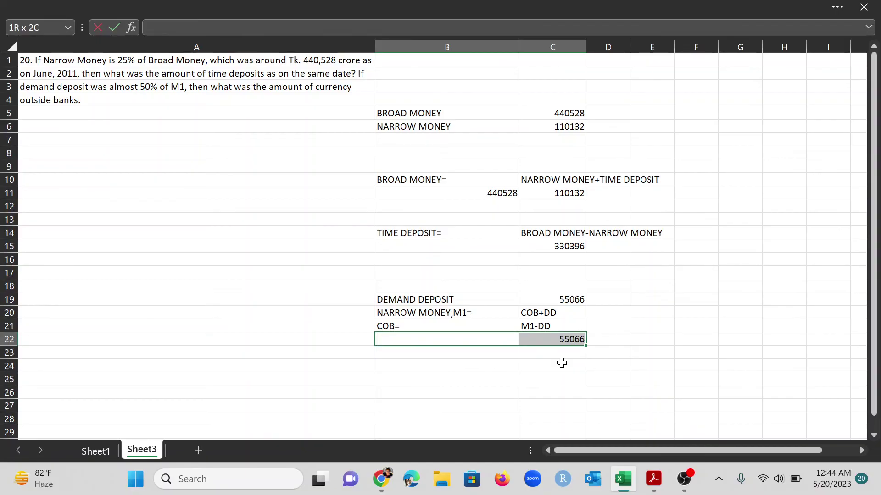
left_click(561, 362)
- Make the currency outside banks result in C22 bold
left_click(564, 344)
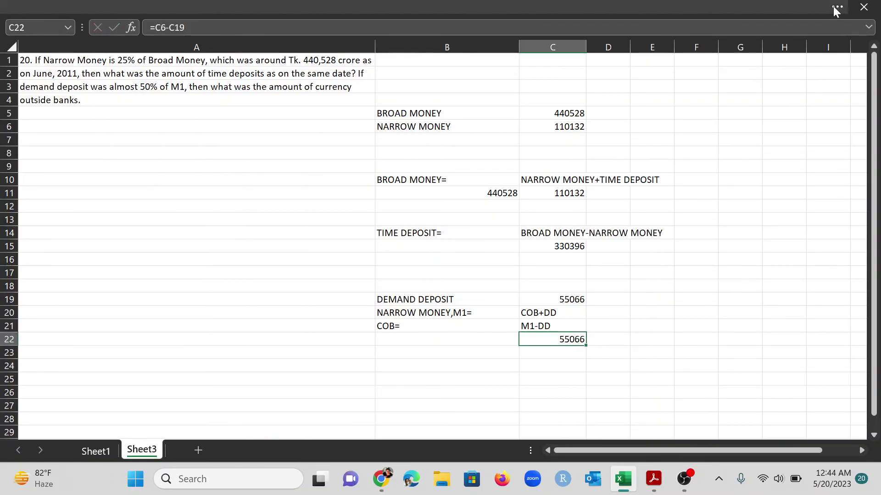
left_click(836, 8)
left_click(129, 92)
left_click(530, 343)
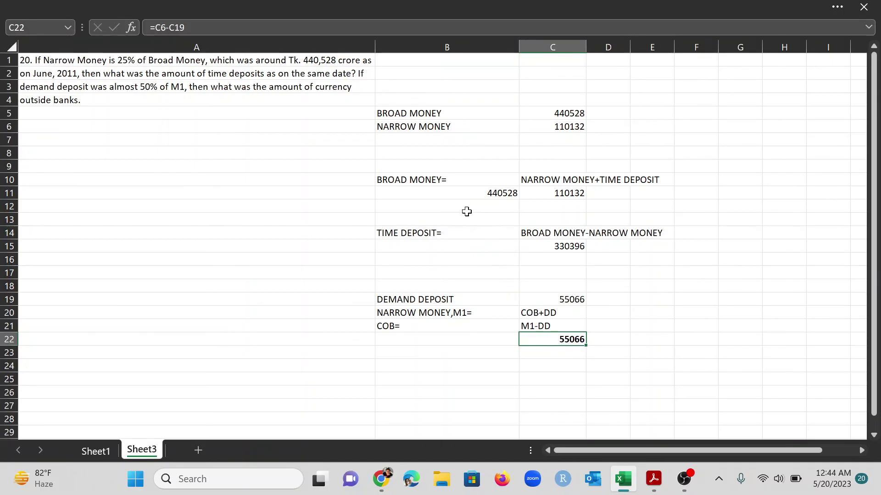
- Make the TIME DEPOSIT= label in B14 bold
left_click(412, 231)
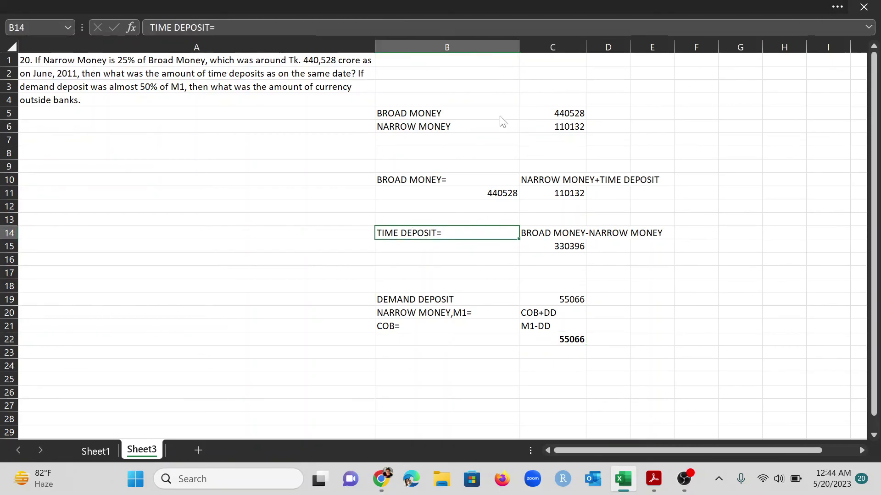
left_click(837, 7)
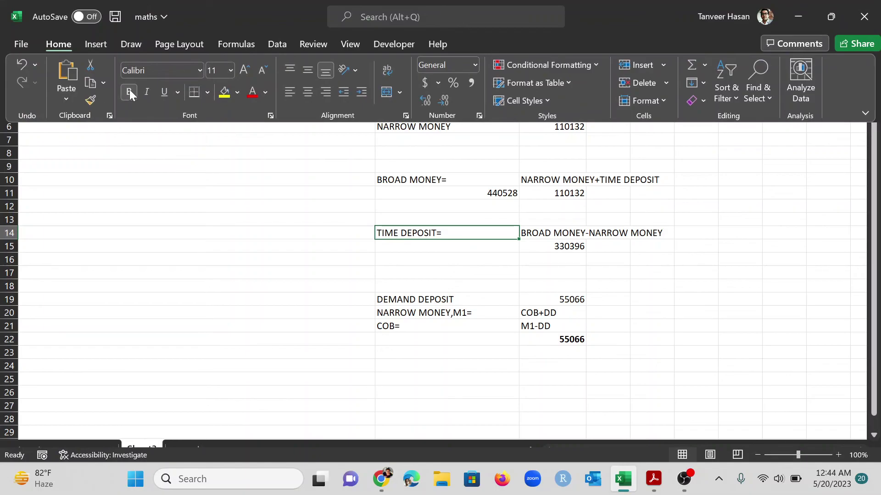
left_click(129, 91)
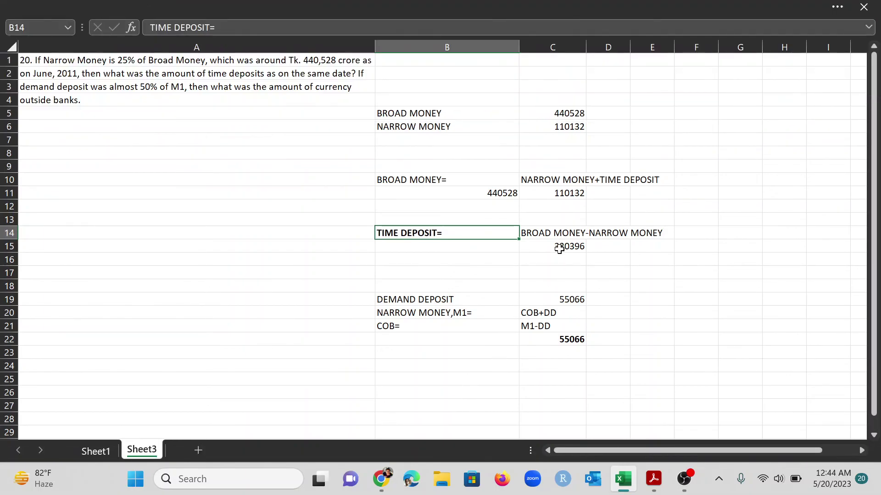
left_click(559, 249)
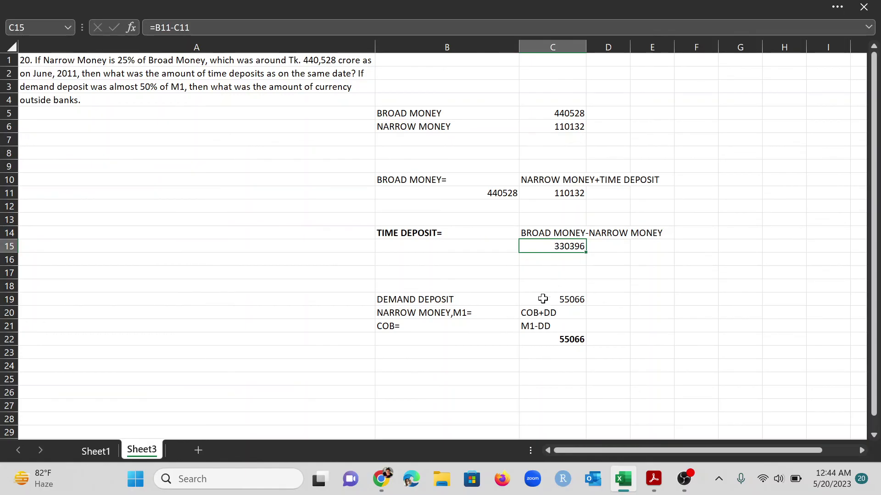
left_click(569, 345)
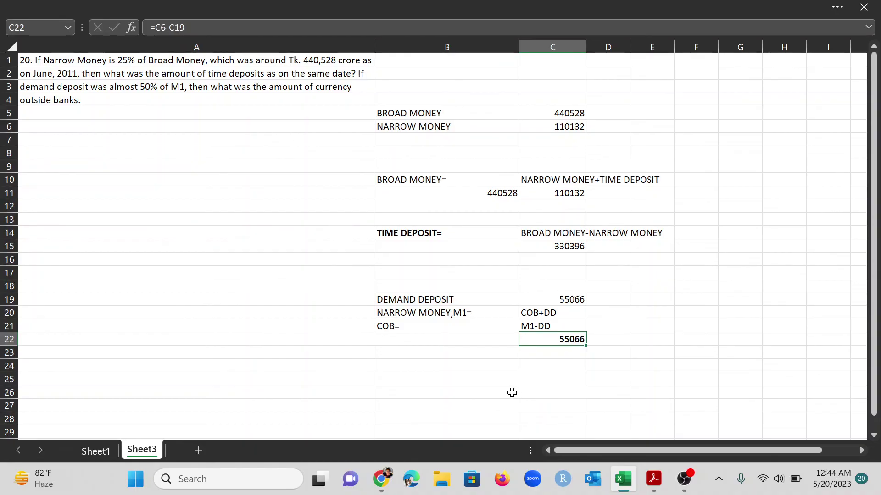